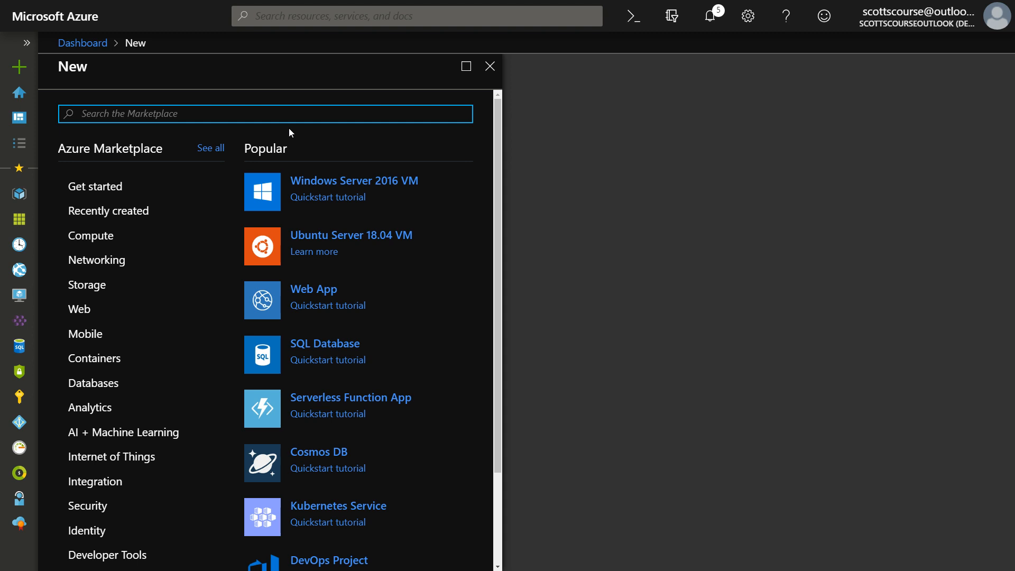
# From the Marketplace's Compute category, open the Windows Server 2016 VM creation form
pyautogui.click(26, 47)
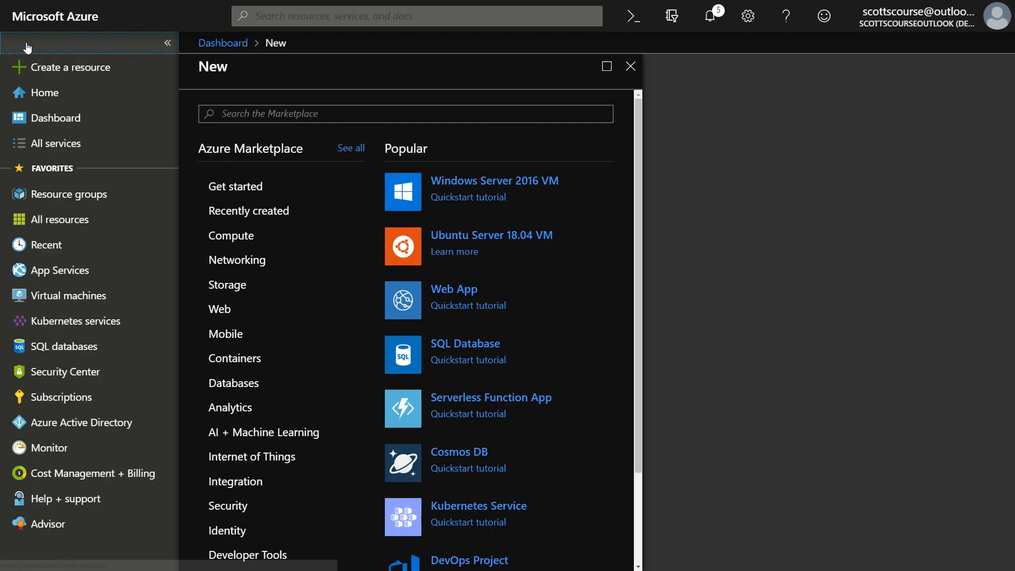
pyautogui.click(166, 43)
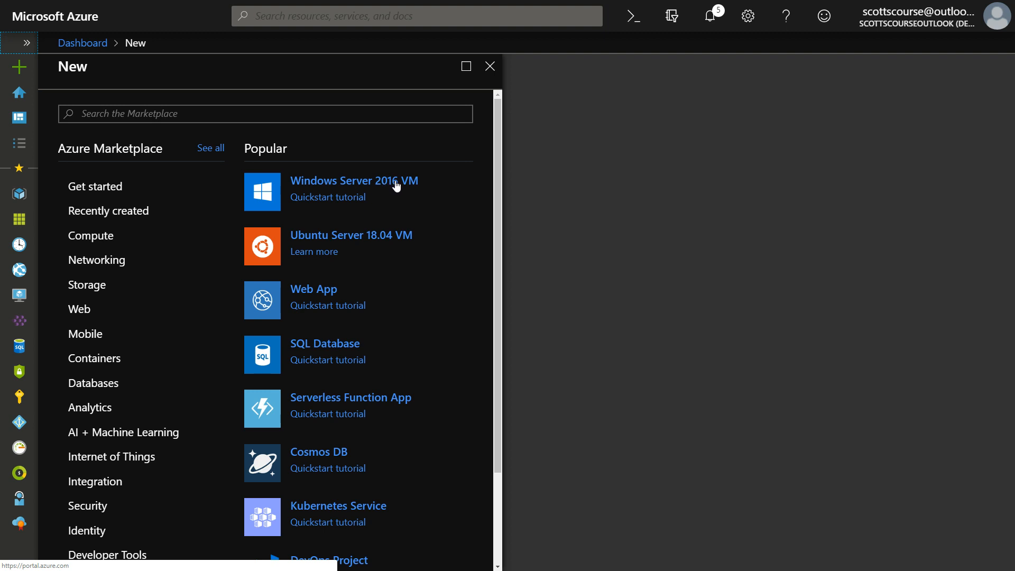
pyautogui.click(100, 235)
pyautogui.click(343, 185)
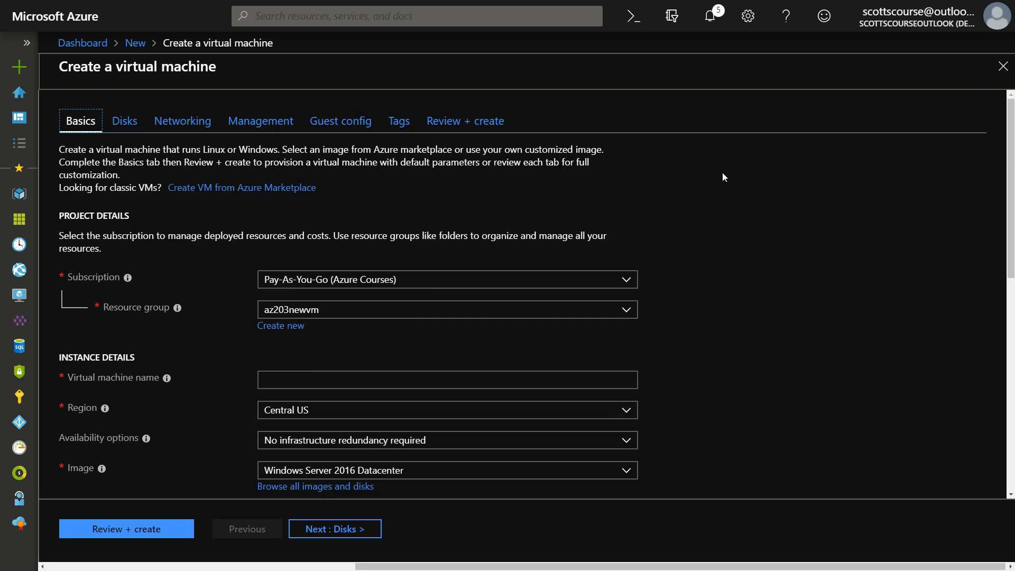
pyautogui.scroll(-2, 723, 173)
pyautogui.scroll(2, 724, 176)
pyautogui.scroll(-1, 148, 241)
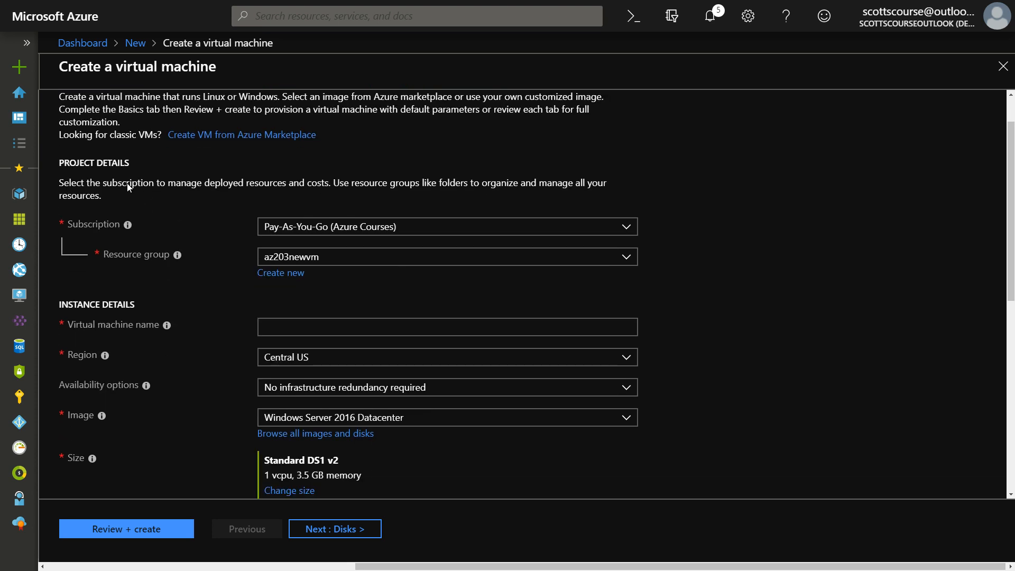
pyautogui.scroll(-2, 128, 142)
pyautogui.scroll(1, 215, 174)
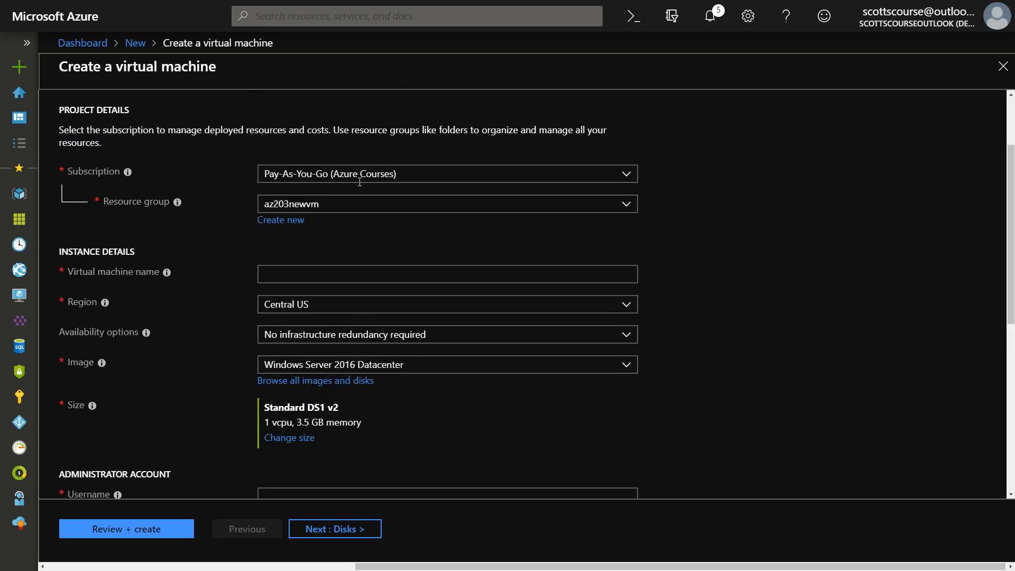
pyautogui.click(627, 176)
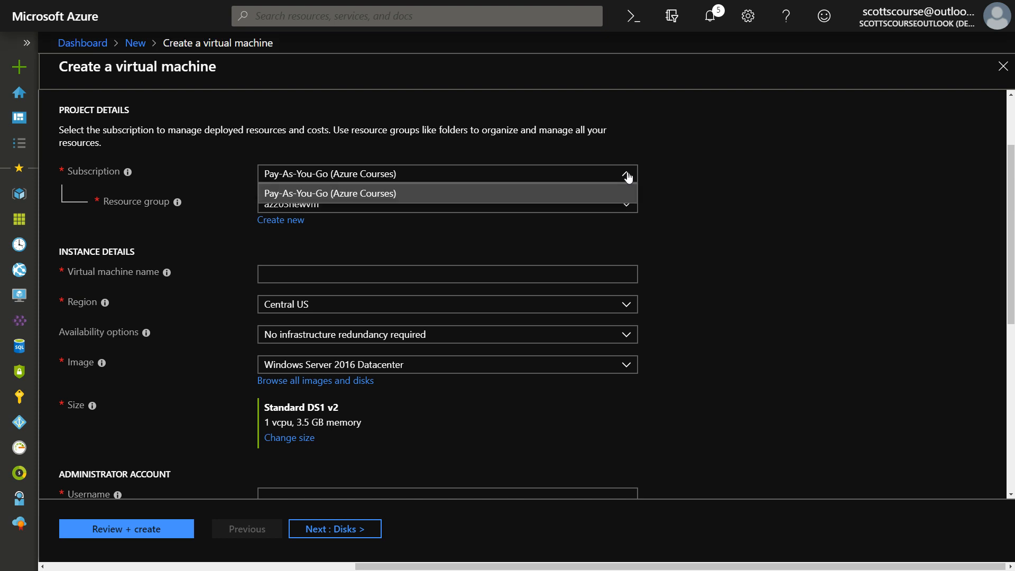
pyautogui.click(628, 176)
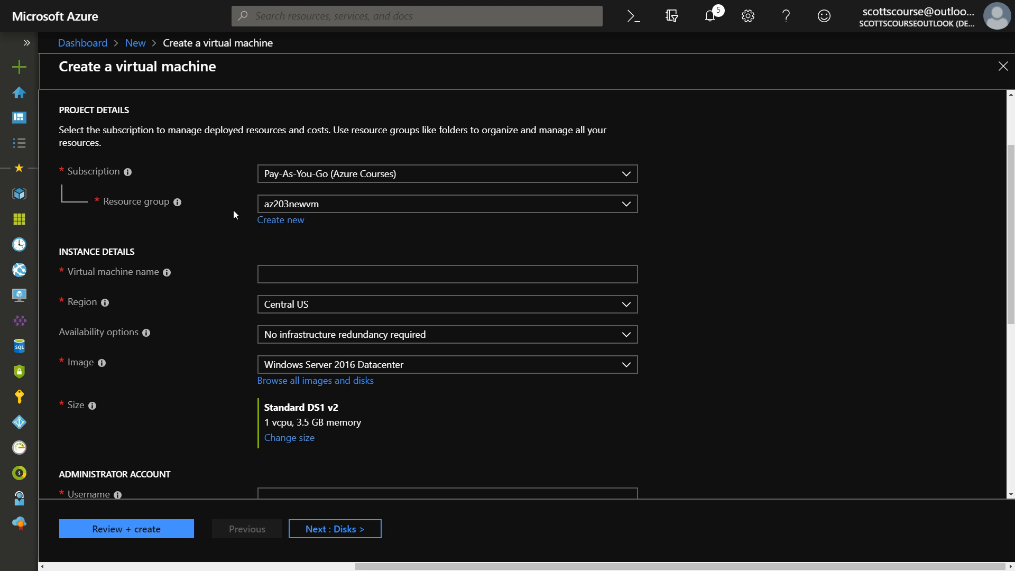
# Create a new resource group named new2019vm for the virtual machine
pyautogui.click(267, 222)
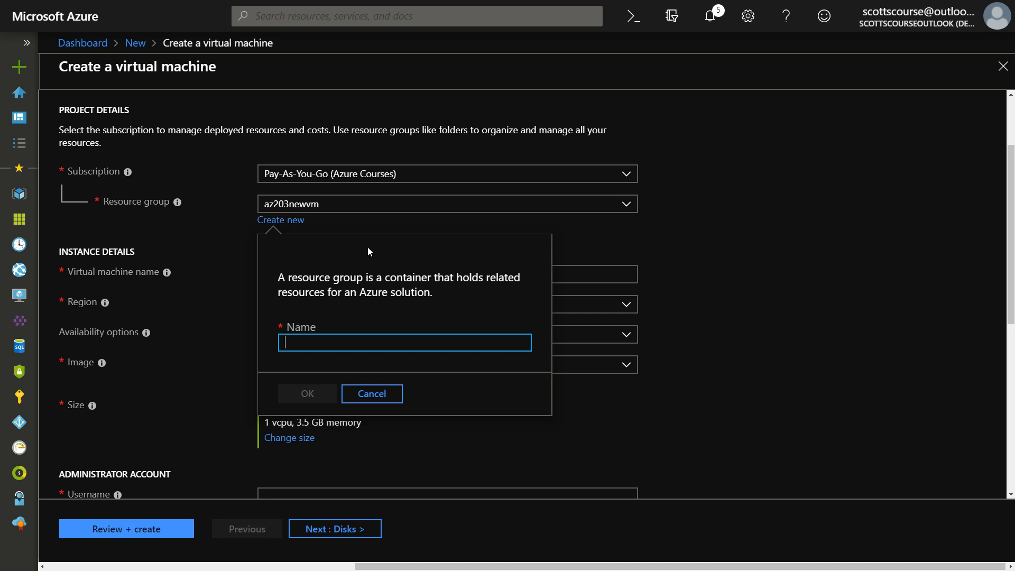
pyautogui.write('new2019vm')
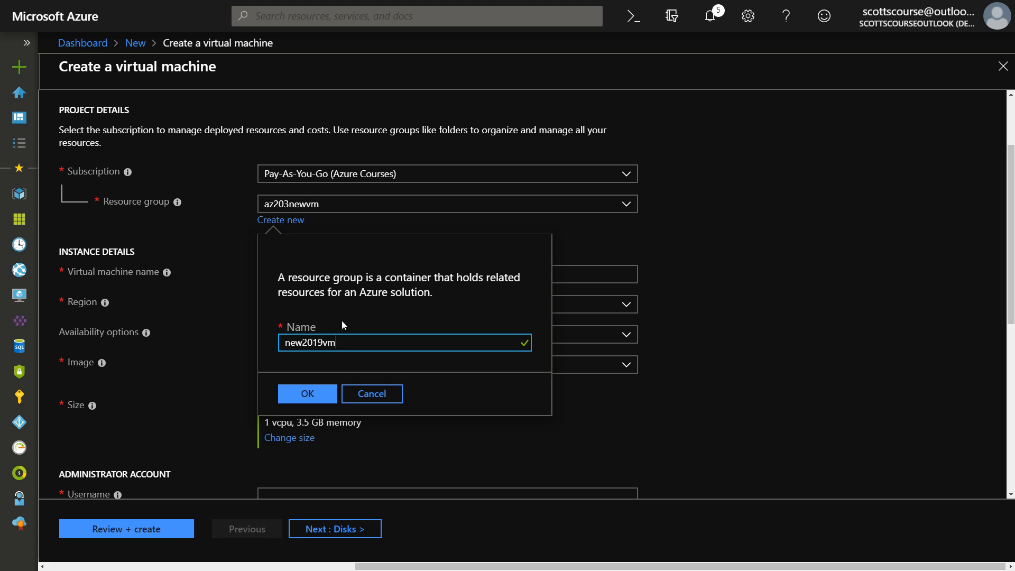
pyautogui.click(309, 395)
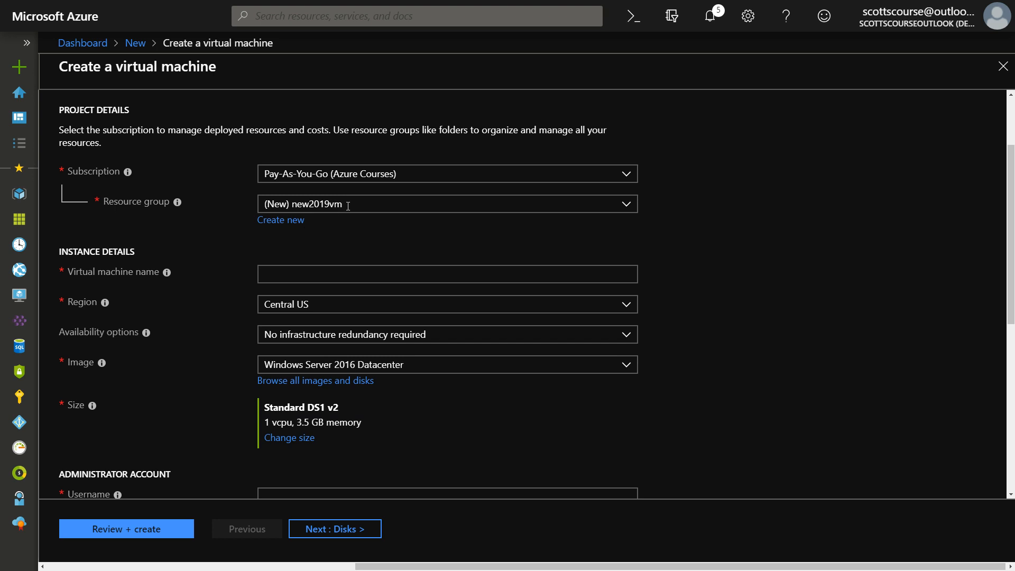
pyautogui.click(309, 274)
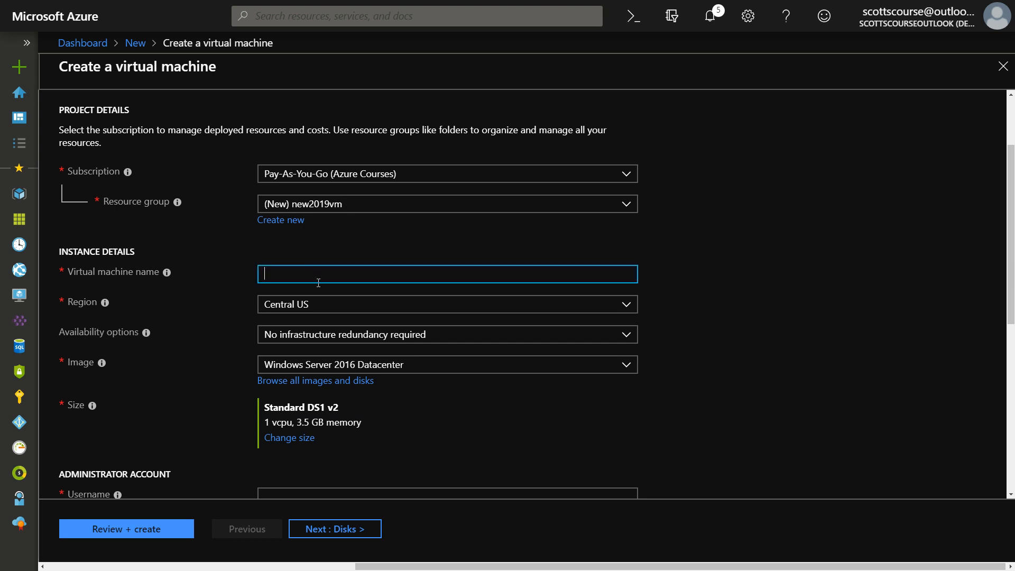
# Enter azsjdnewvm as the virtual machine name
pyautogui.write('azsjd')
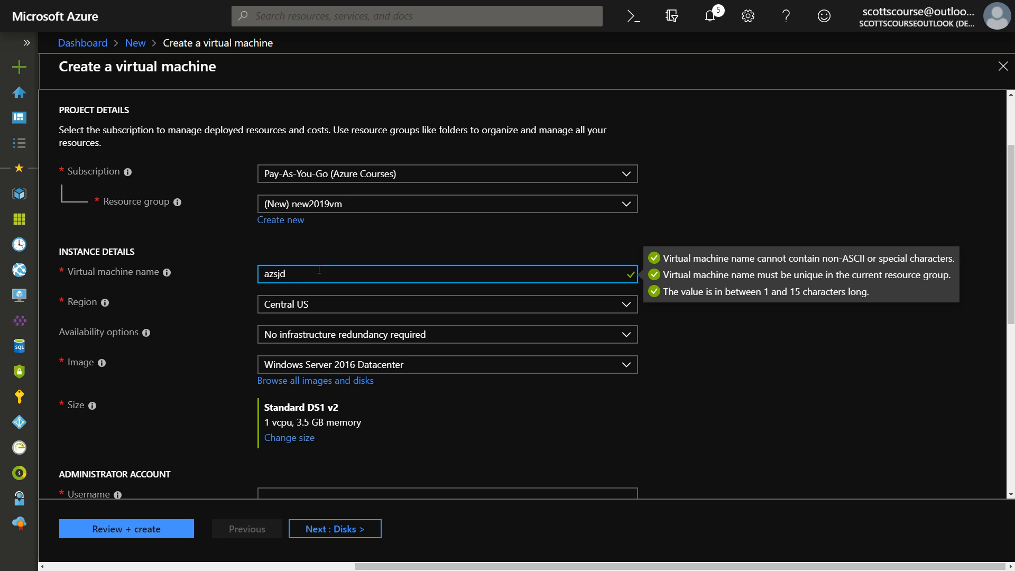
pyautogui.write('newvm')
pyautogui.click(290, 244)
pyautogui.hotkey('ctrl', 'Tab')
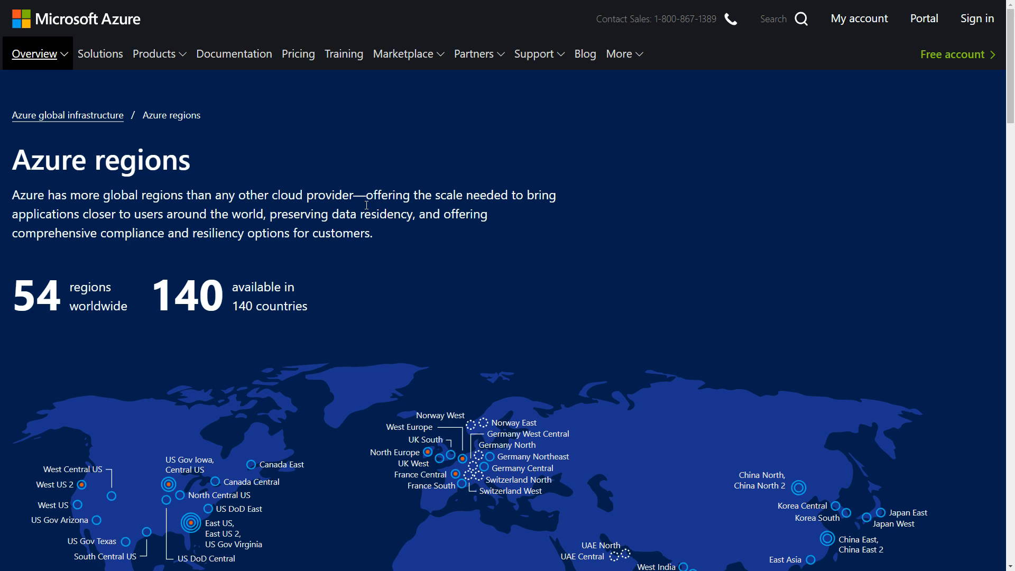
pyautogui.scroll(-2, 367, 205)
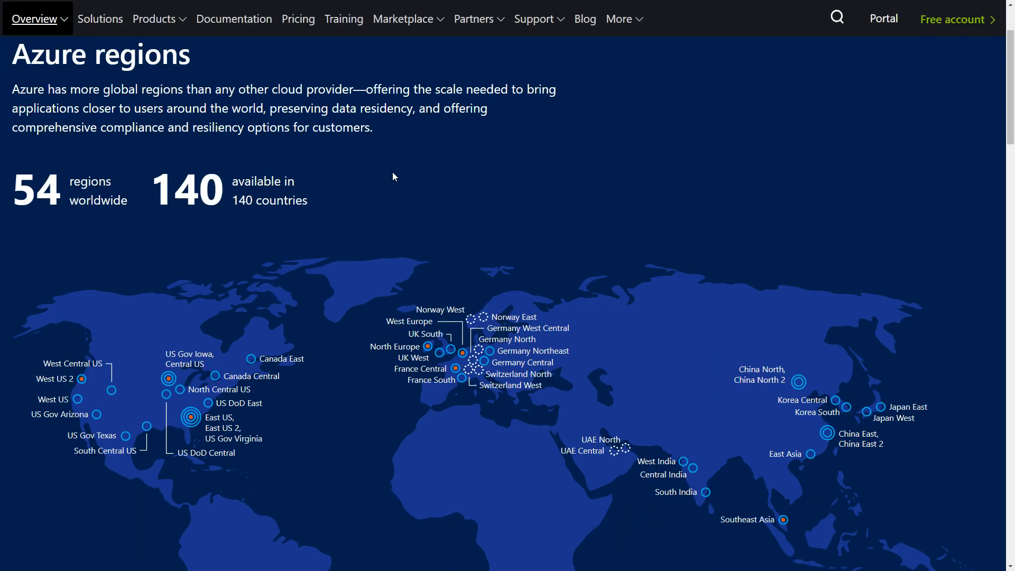
pyautogui.scroll(-1, 394, 177)
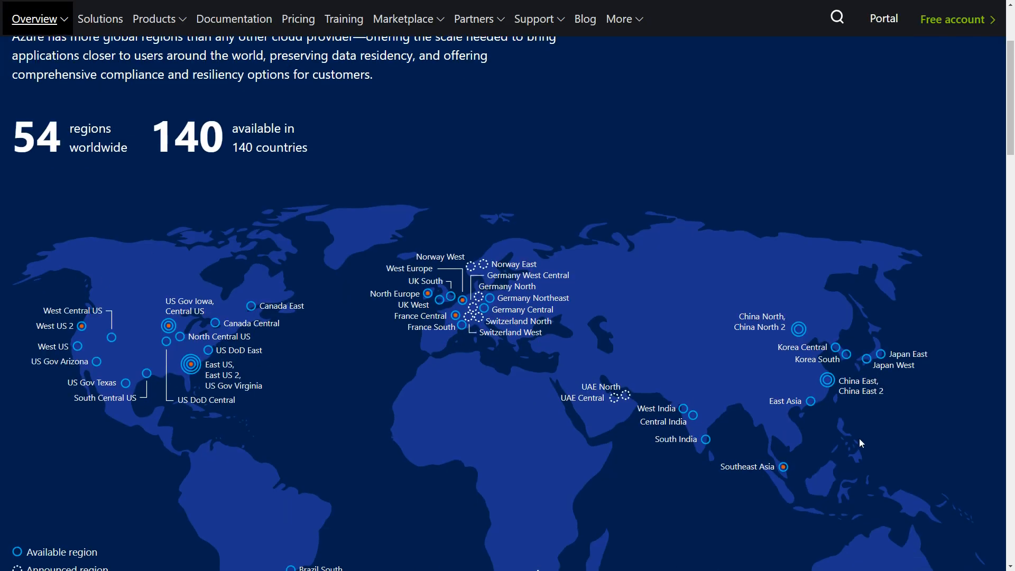
pyautogui.scroll(-2, 351, 243)
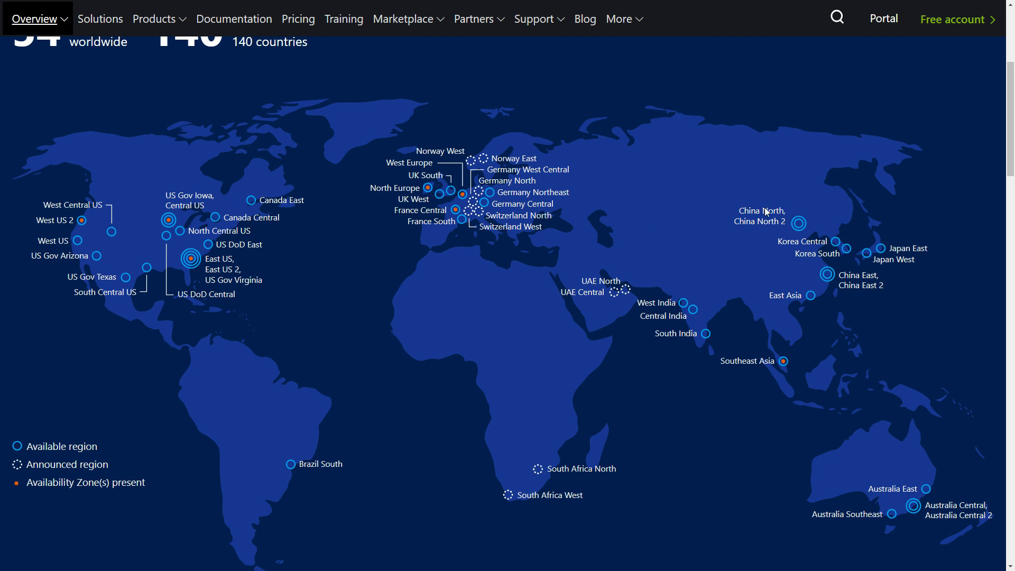
pyautogui.scroll(2, 312, 181)
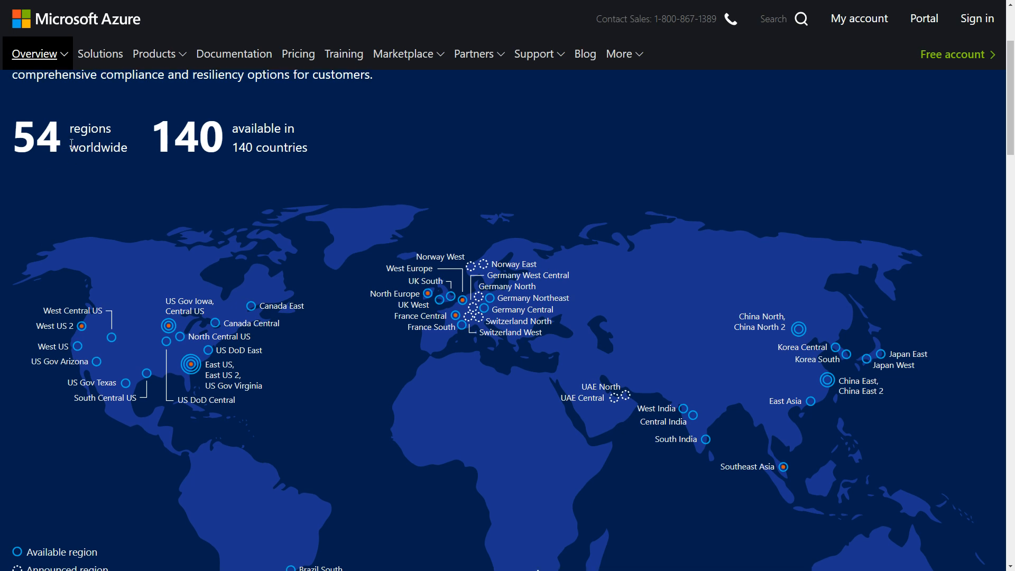
pyautogui.scroll(-1, 68, 142)
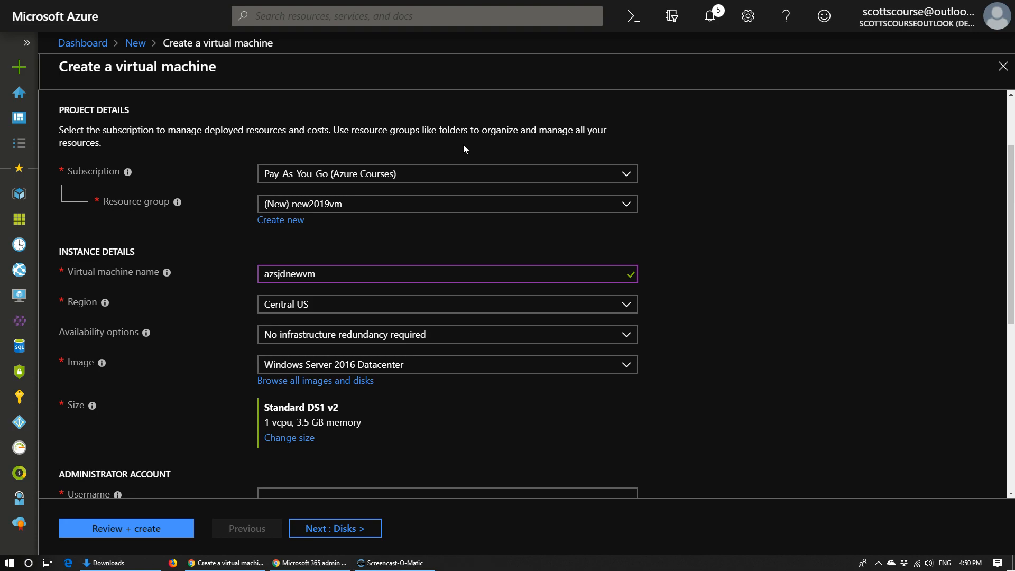
# Try Canada East as the region, leaving availability at no infrastructure redundancy
pyautogui.click(627, 305)
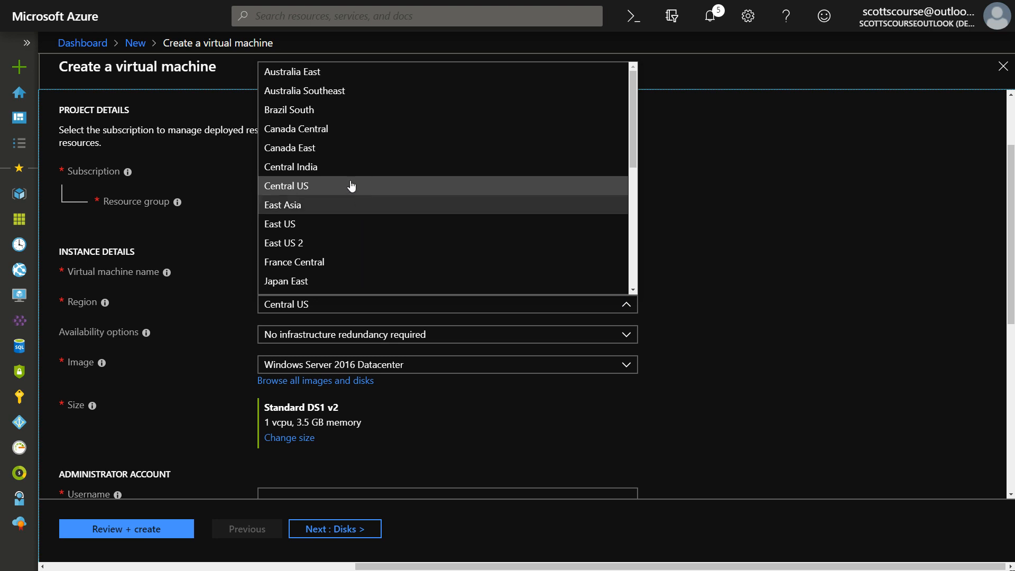
pyautogui.click(312, 151)
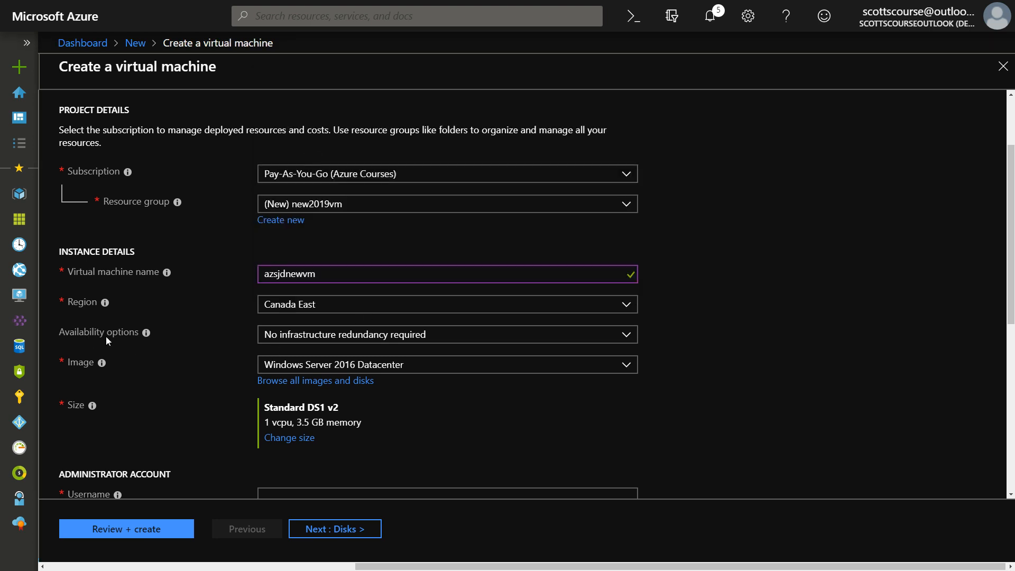
pyautogui.click(323, 341)
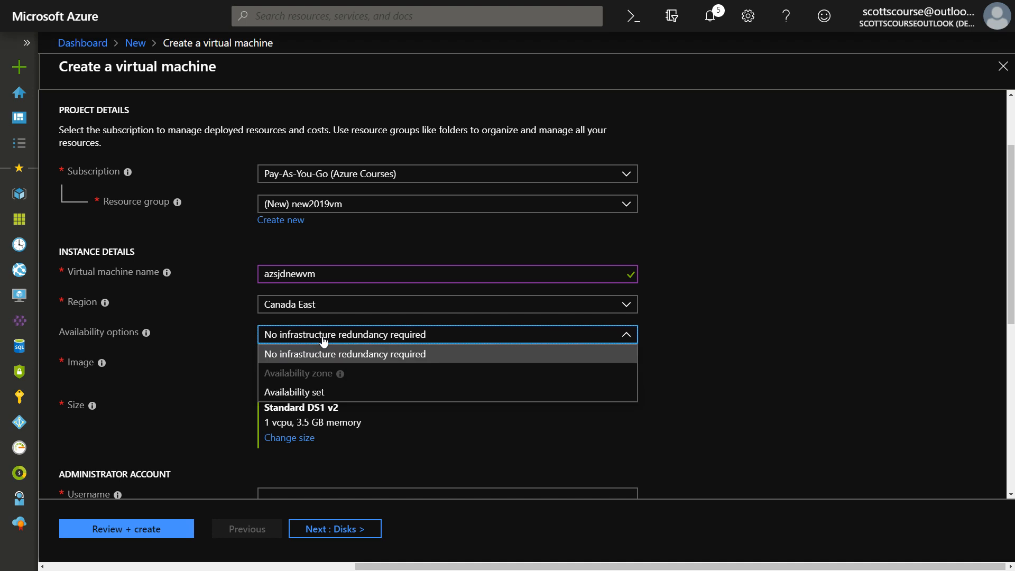
pyautogui.click(323, 341)
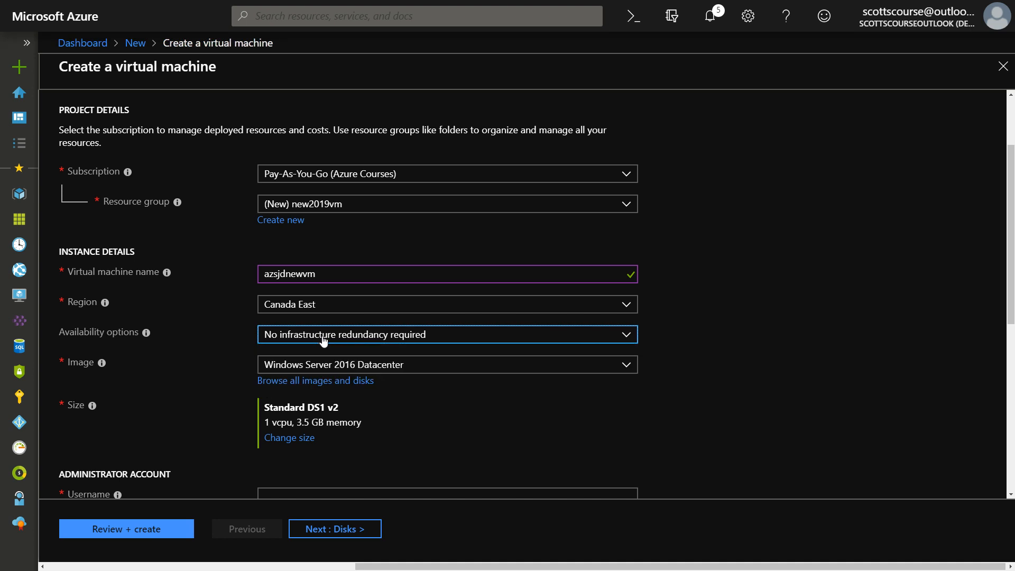
pyautogui.click(291, 341)
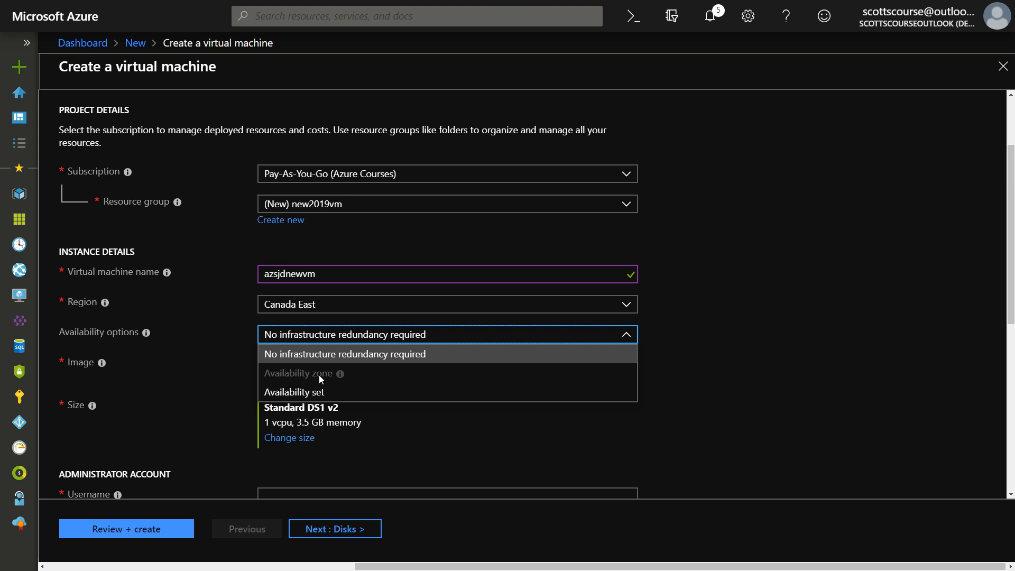
pyautogui.click(324, 334)
# Switch the region to Central US, then East US, keeping availability options unchanged
pyautogui.click(324, 304)
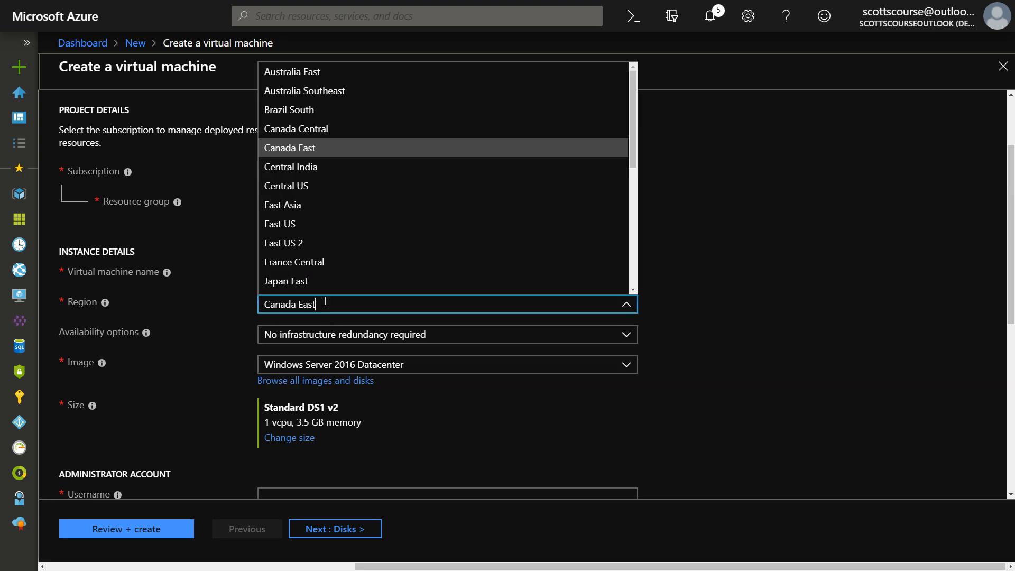
pyautogui.click(311, 186)
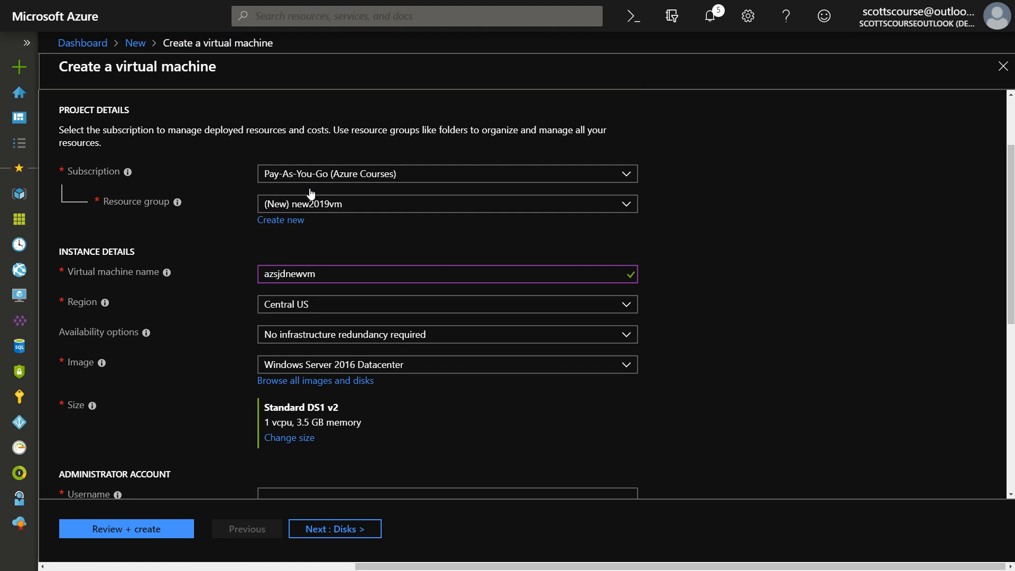
pyautogui.click(333, 340)
pyautogui.click(322, 319)
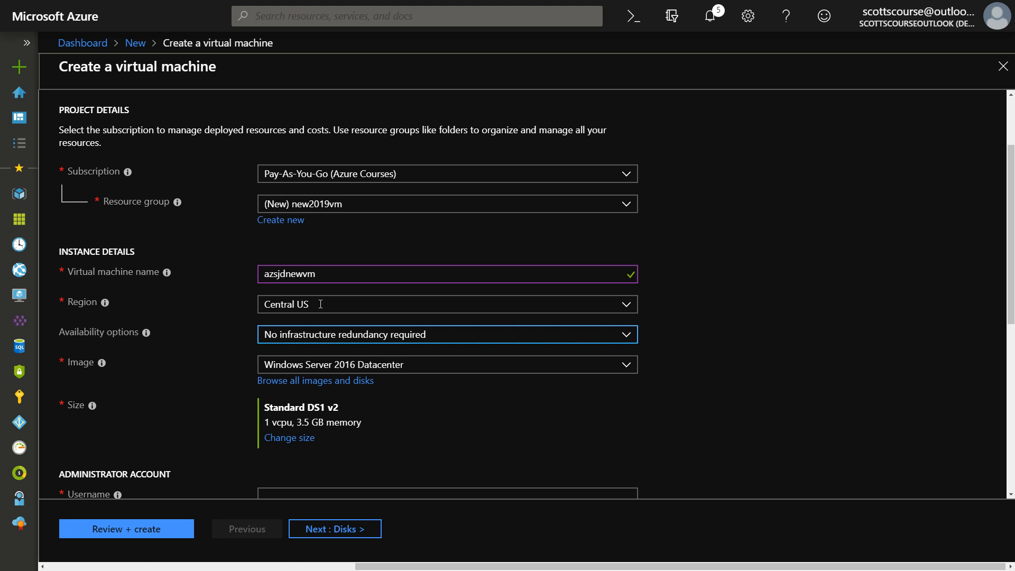
pyautogui.click(320, 305)
pyautogui.click(314, 233)
pyautogui.click(320, 338)
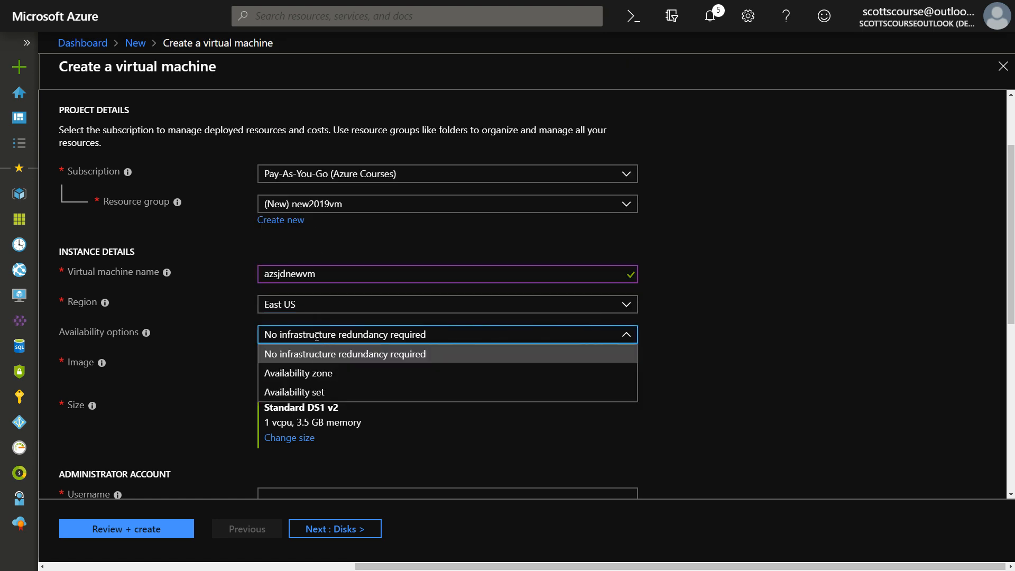
pyautogui.click(314, 317)
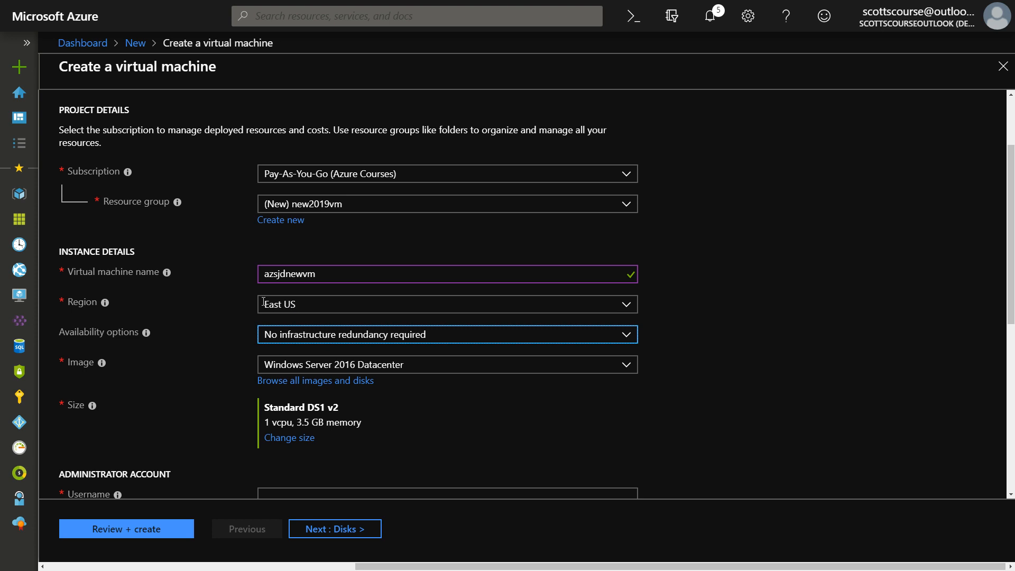
pyautogui.scroll(-1, 263, 302)
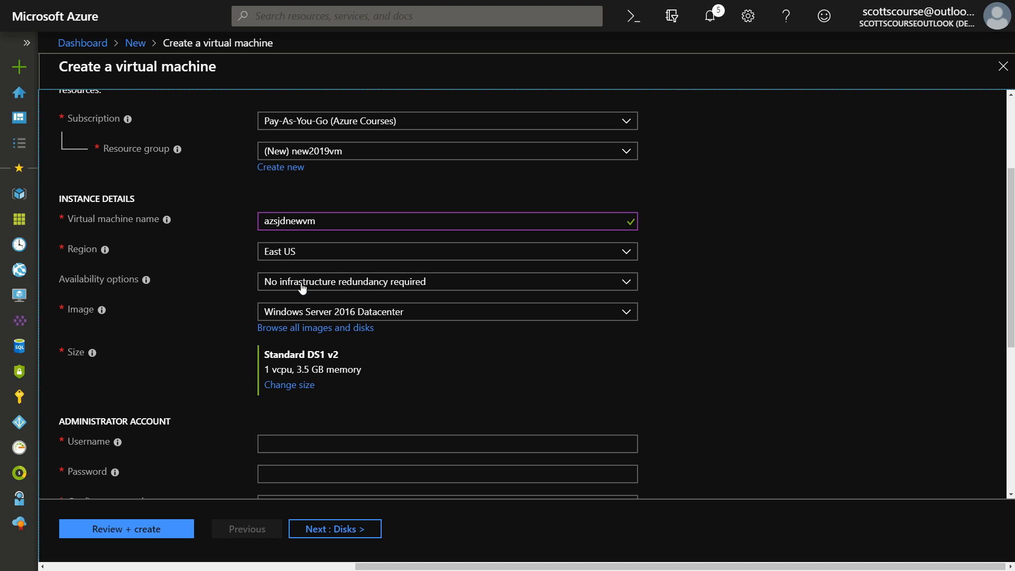
pyautogui.click(358, 284)
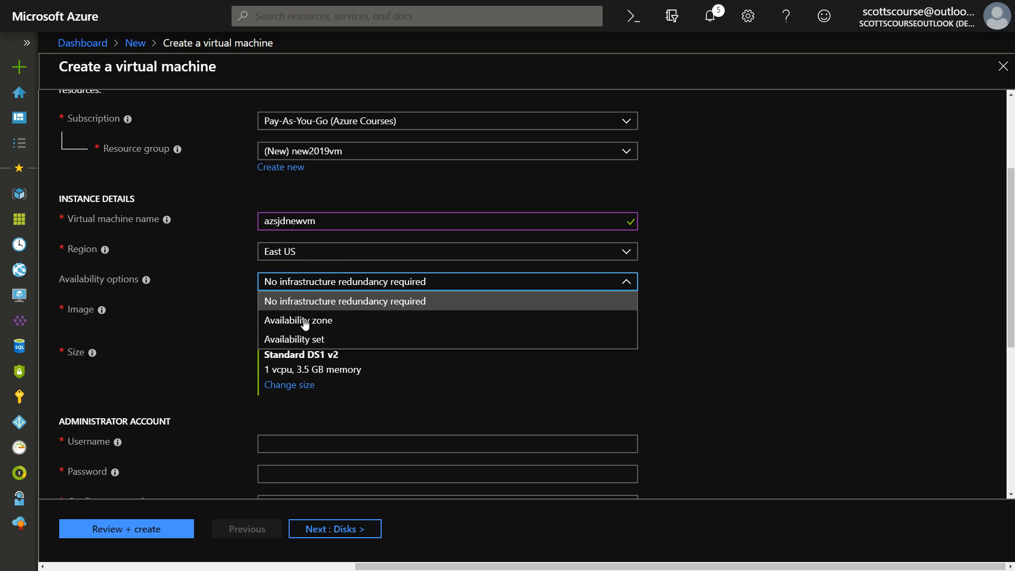
pyautogui.click(325, 326)
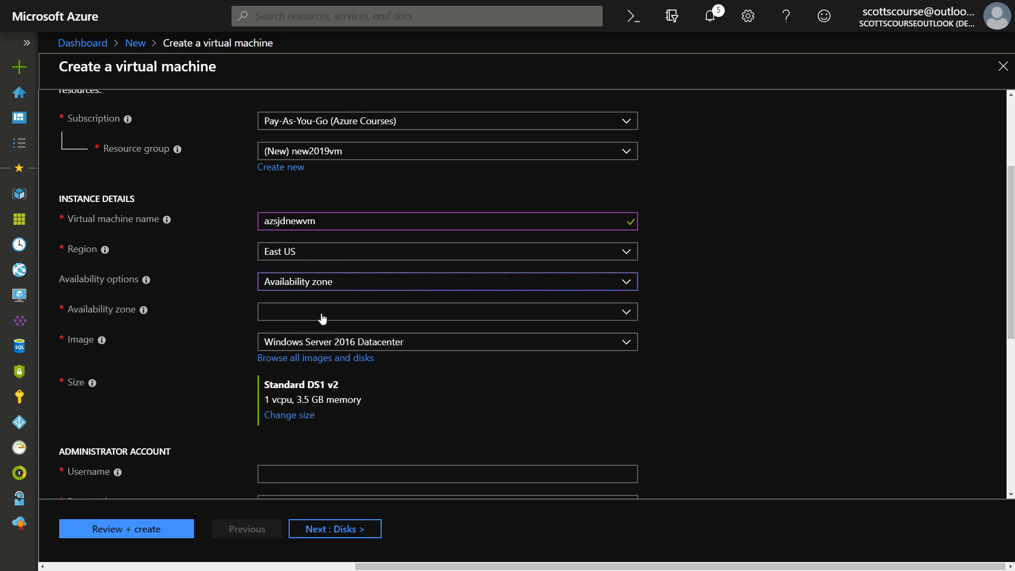
pyautogui.click(635, 315)
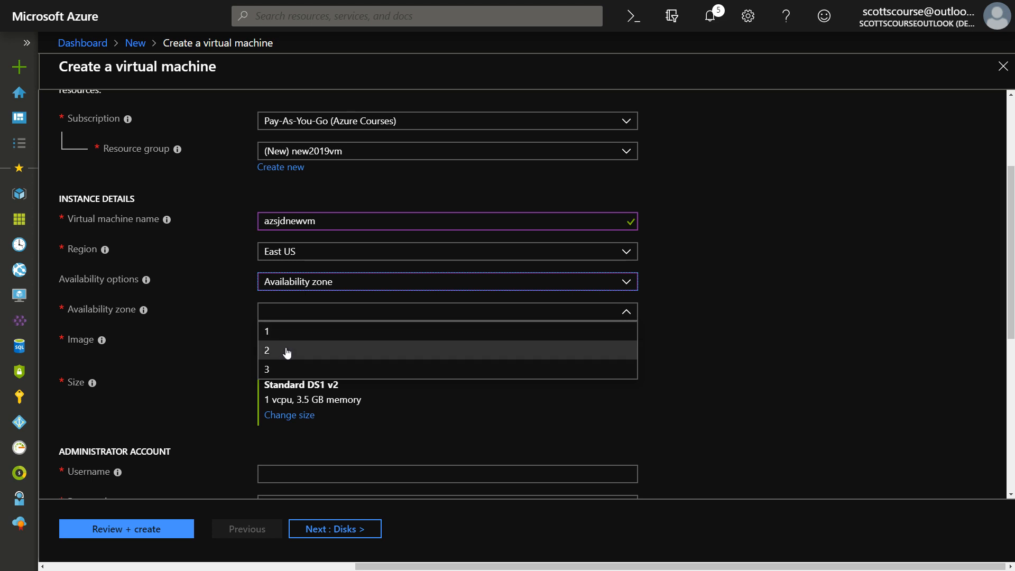
pyautogui.click(284, 288)
pyautogui.click(288, 299)
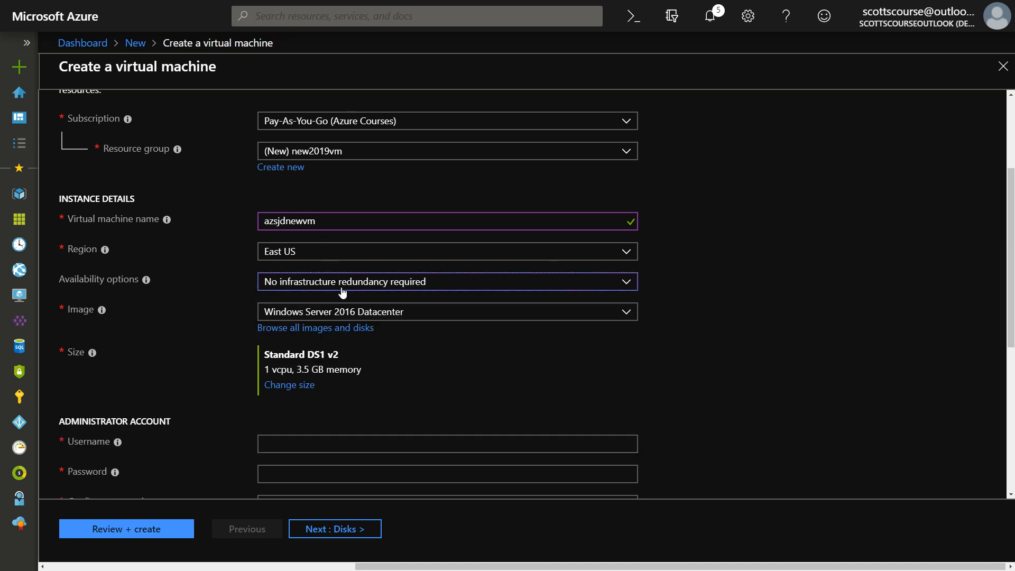
pyautogui.scroll(-1, 227, 304)
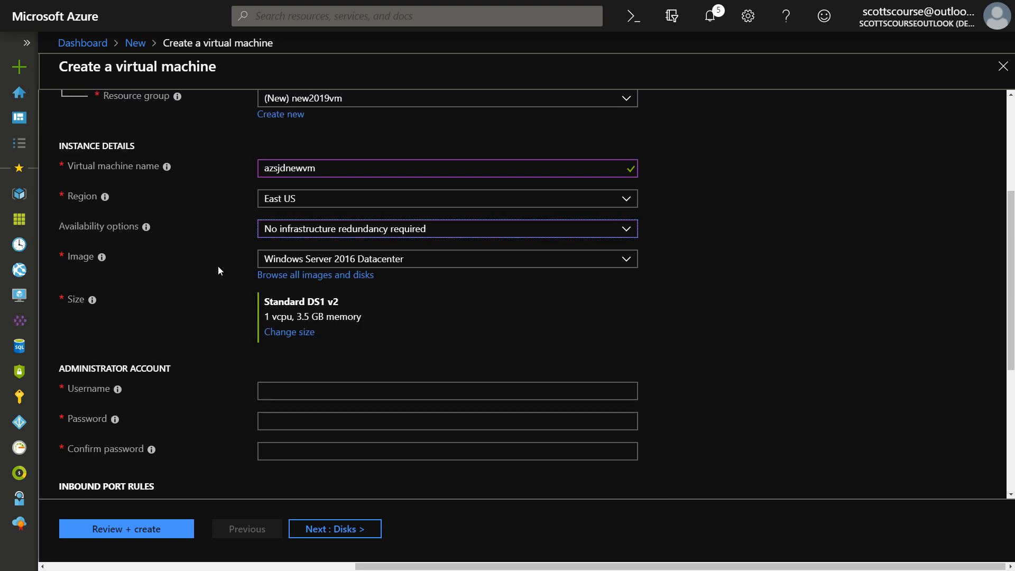
# Confirm the Windows Server 2016 Datacenter image, then open the VM size list from DS1 v2
pyautogui.click(631, 261)
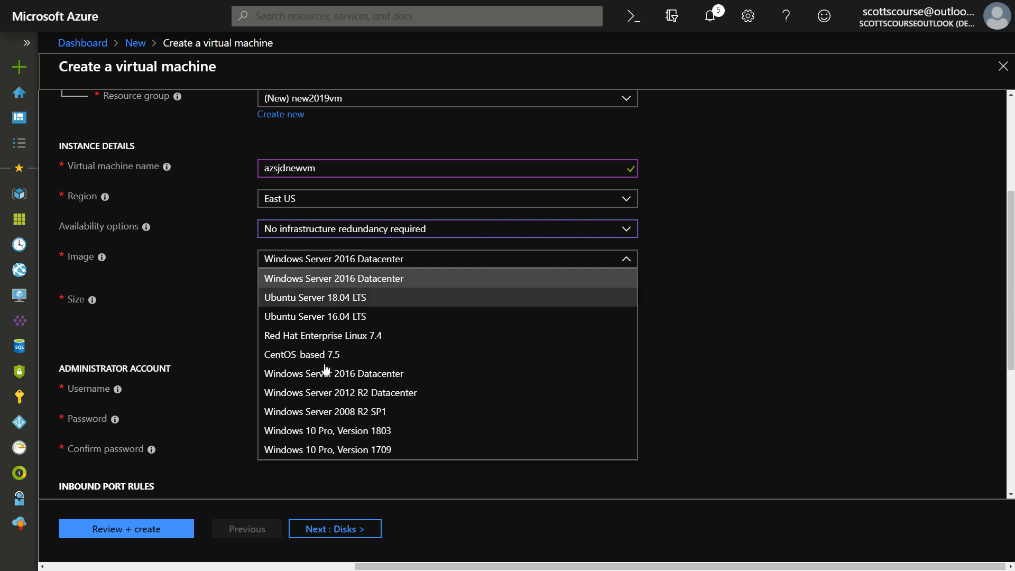
pyautogui.click(220, 306)
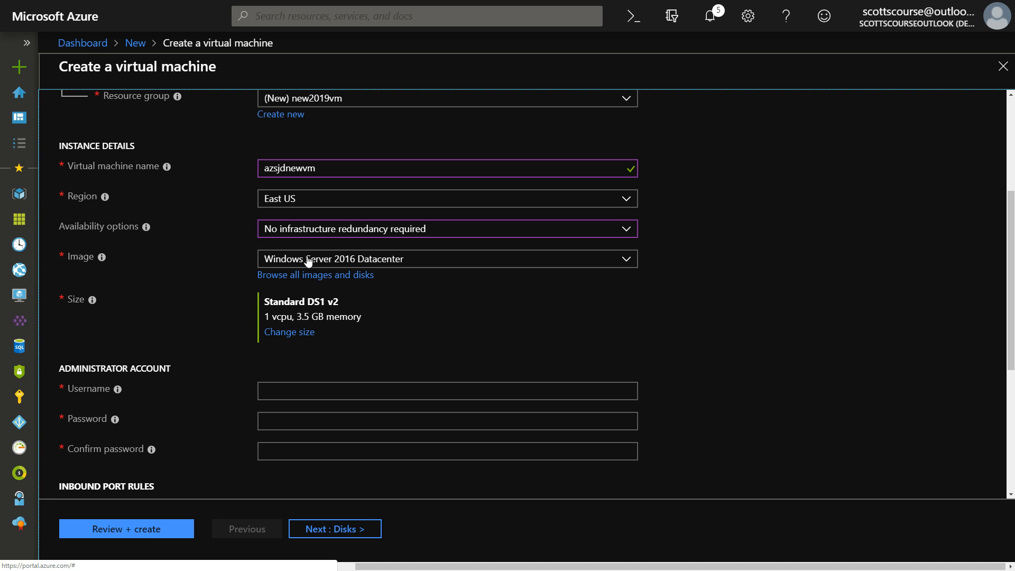
pyautogui.click(348, 259)
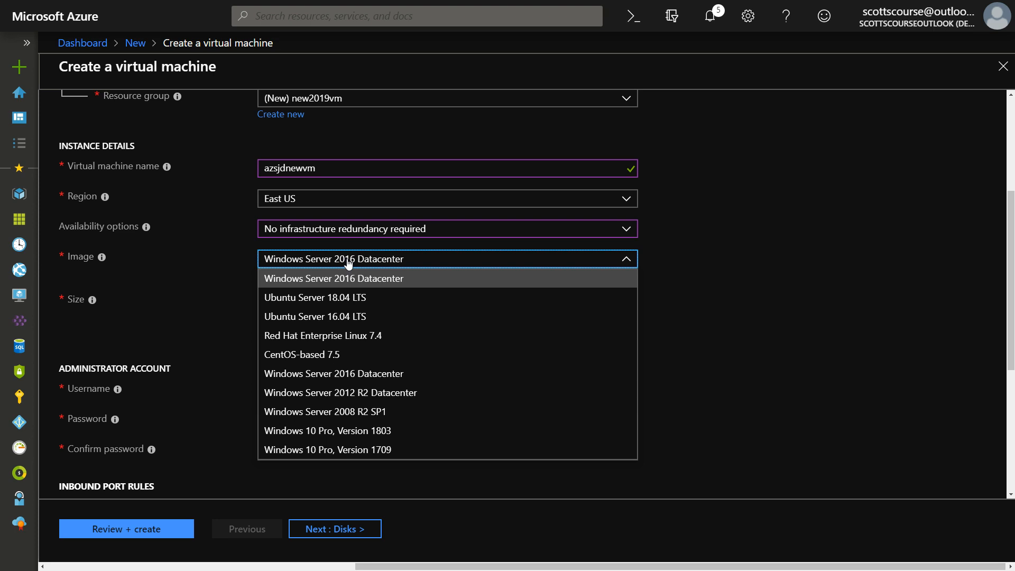
pyautogui.click(348, 261)
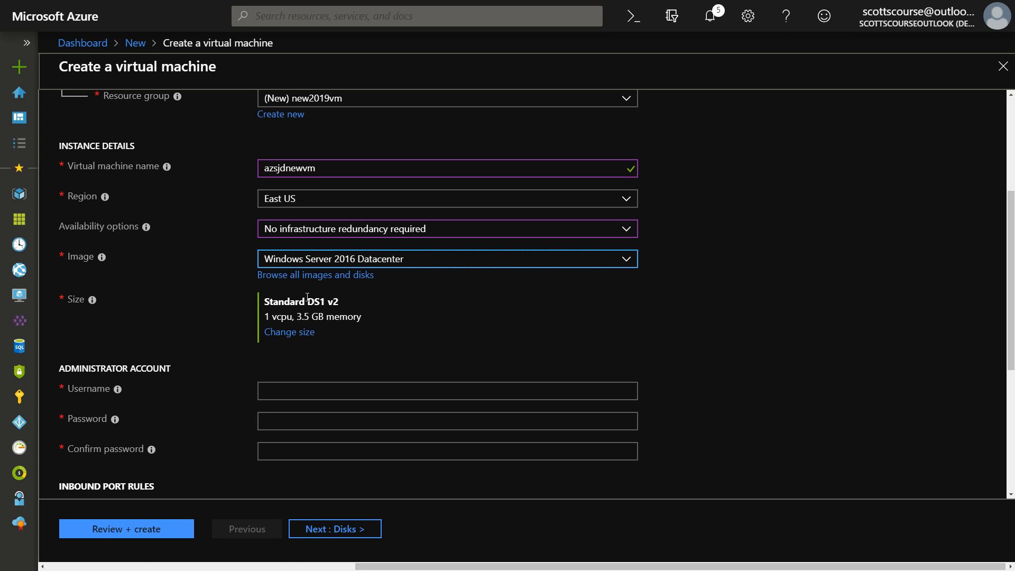
pyautogui.moveTo(307, 299); pyautogui.dragTo(340, 300)
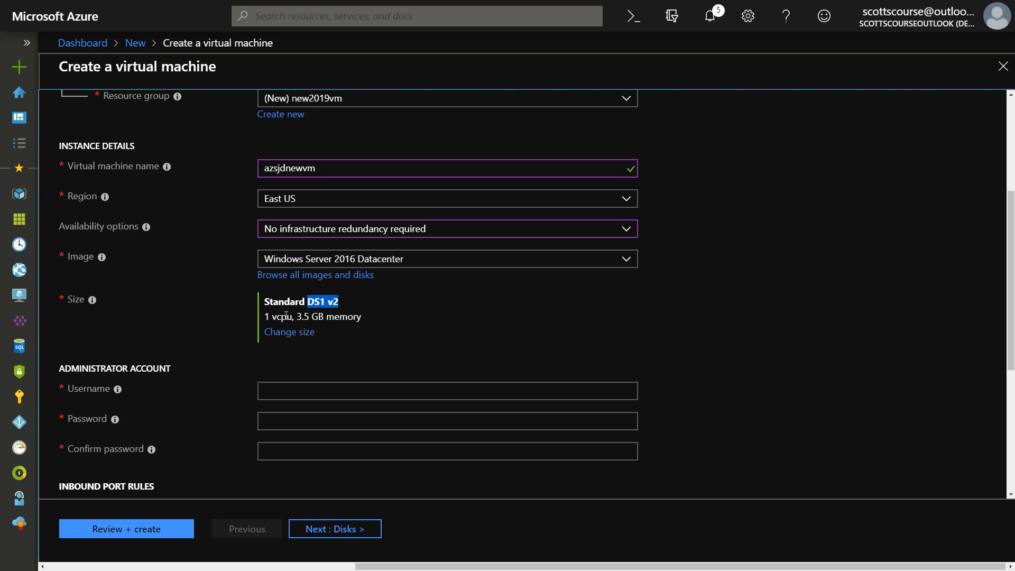
pyautogui.click(310, 301)
pyautogui.click(292, 333)
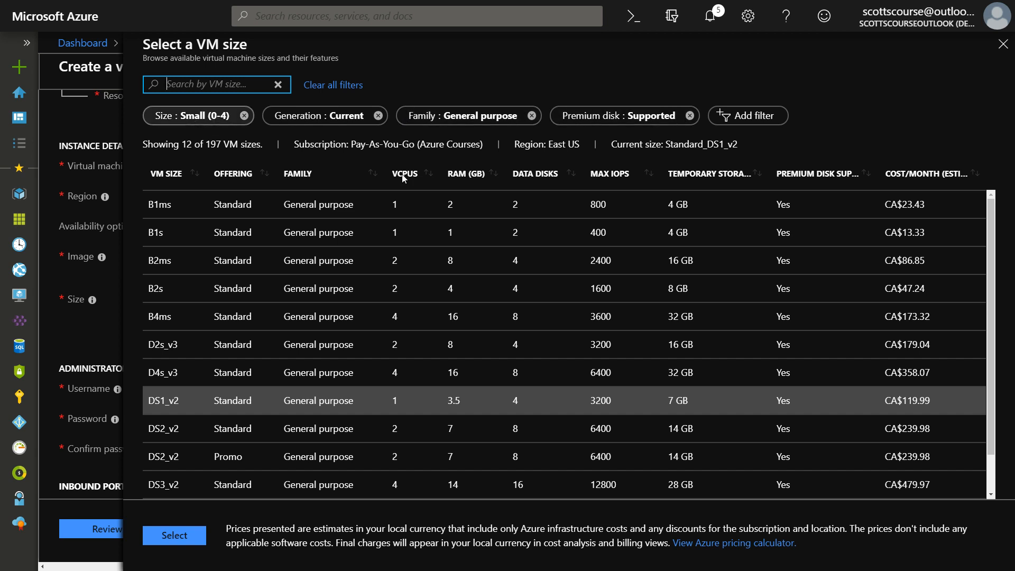
# Remove the Size : Small (0-4) filter to list 21 of 197 sizes
pyautogui.click(244, 115)
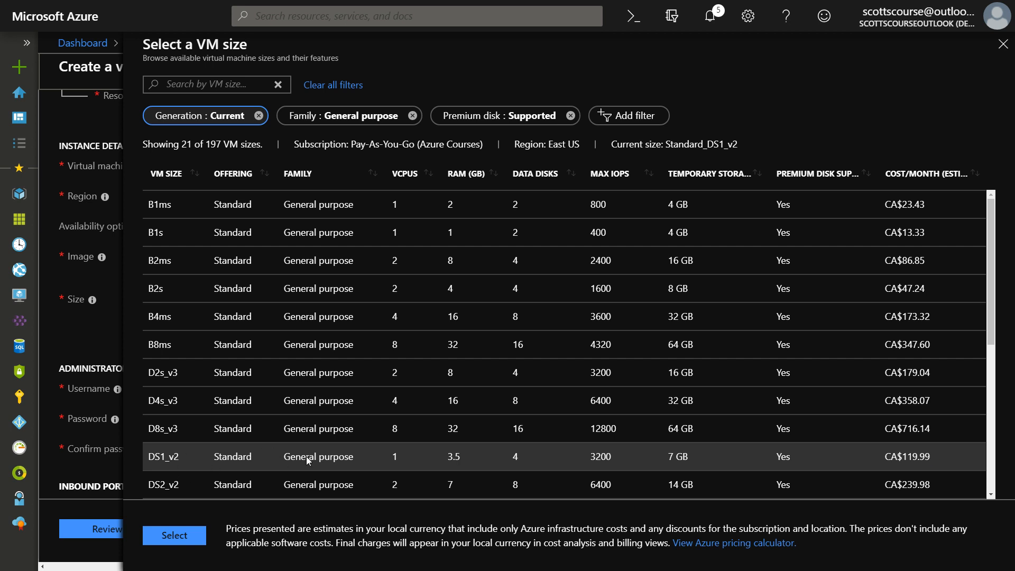
# Select DS1_v2 and return to the form showing size Standard DS1 v2
pyautogui.click(871, 454)
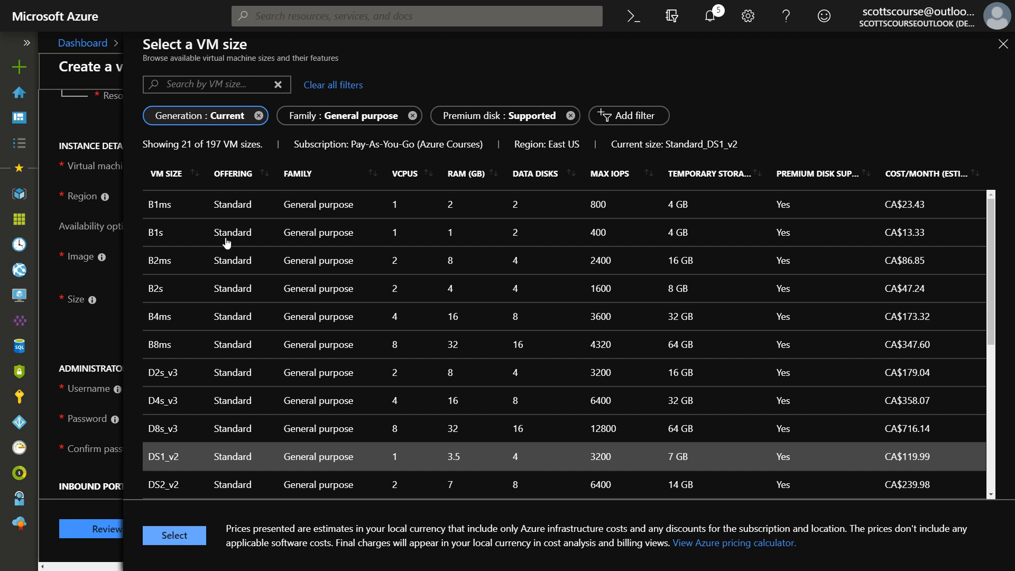
pyautogui.scroll(-3, 243, 311)
pyautogui.scroll(3, 243, 311)
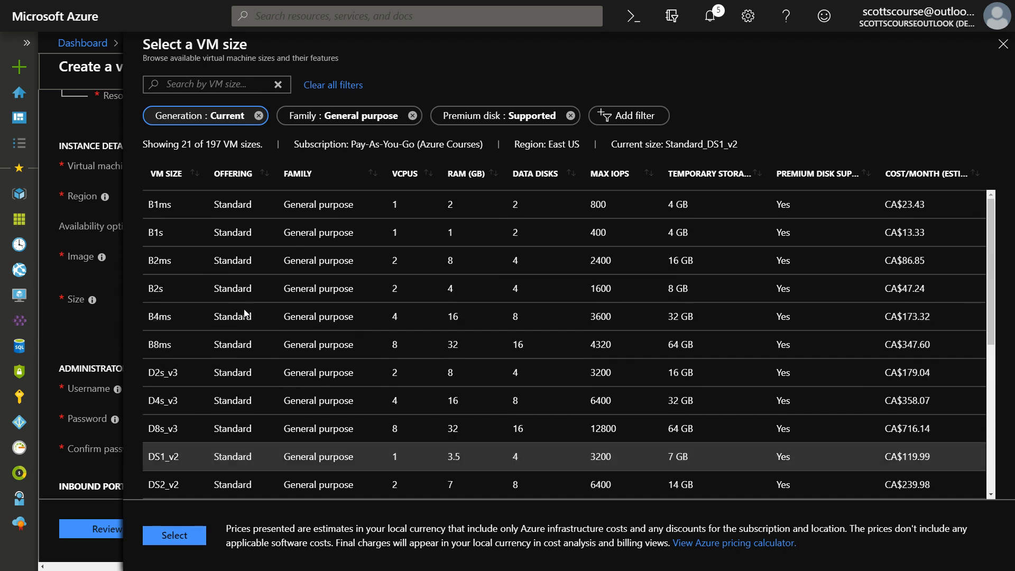
pyautogui.scroll(-3, 245, 313)
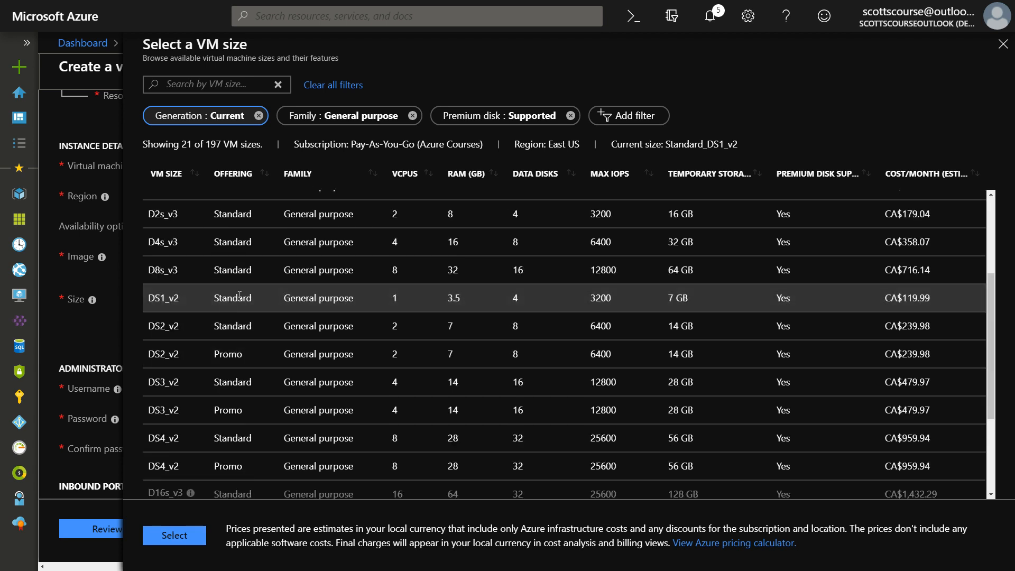
pyautogui.click(182, 535)
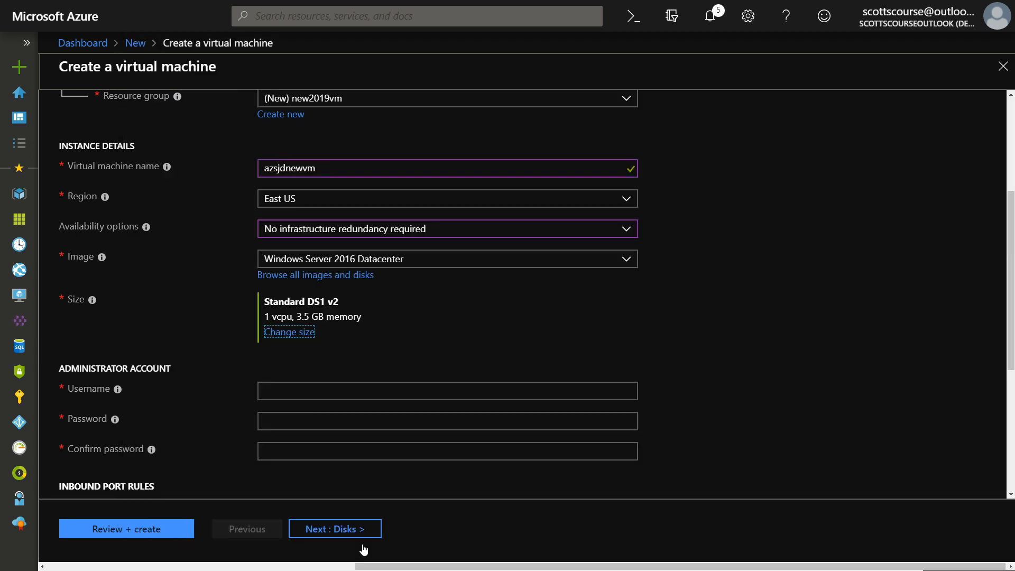
pyautogui.scroll(-1, 361, 370)
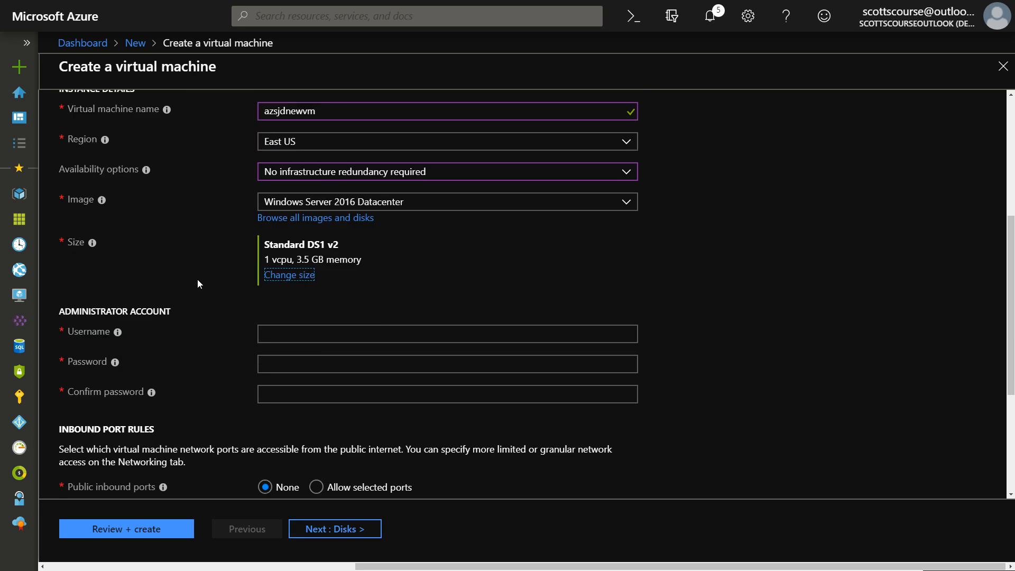
pyautogui.scroll(-2, 198, 283)
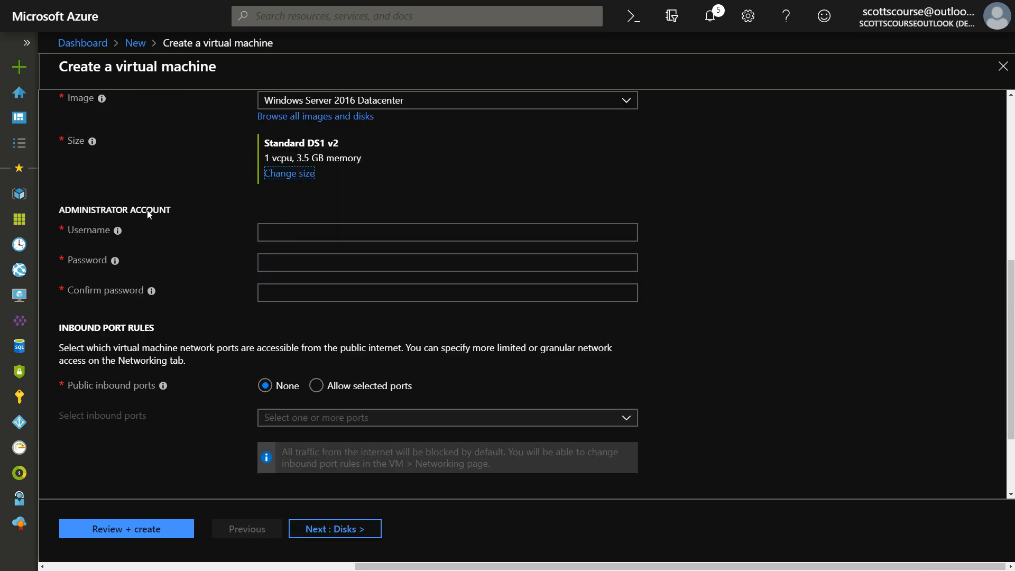
# Enter the administrator username, a password and a matching password confirmation
pyautogui.click(295, 233)
pyautogui.write('az')
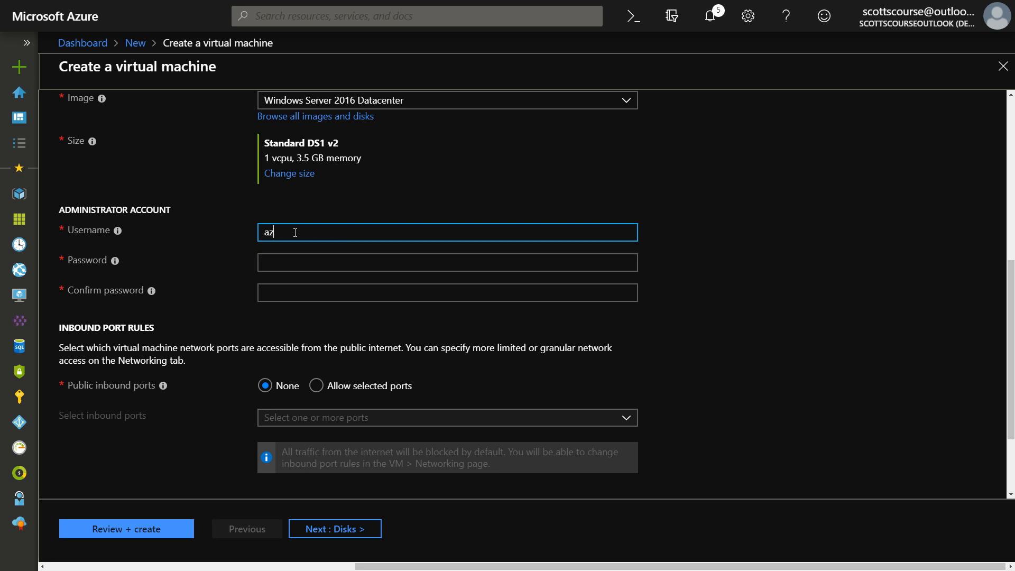
pyautogui.write('sjdtestuser')
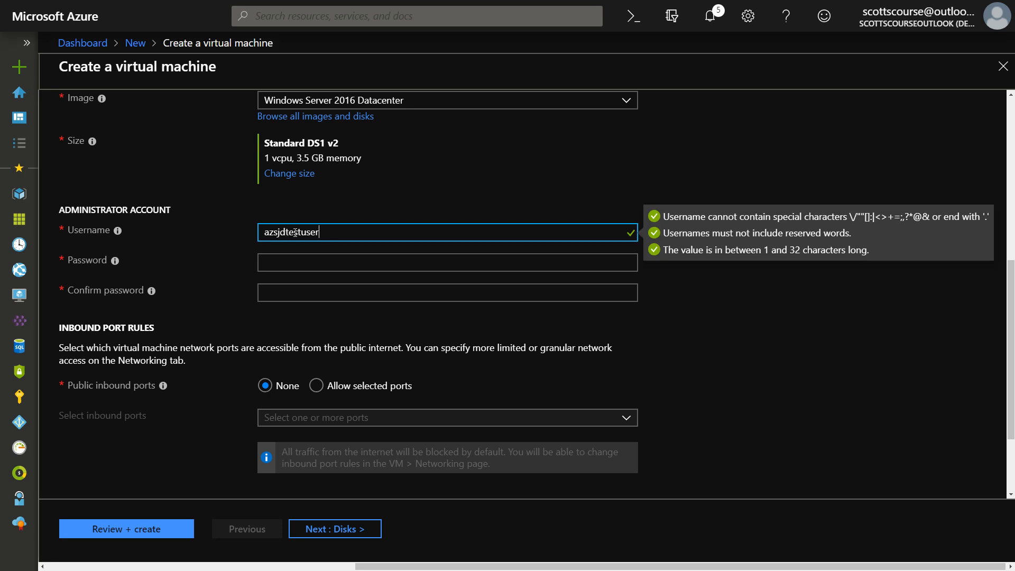
pyautogui.press('Tab')
pyautogui.write('•••••••••')
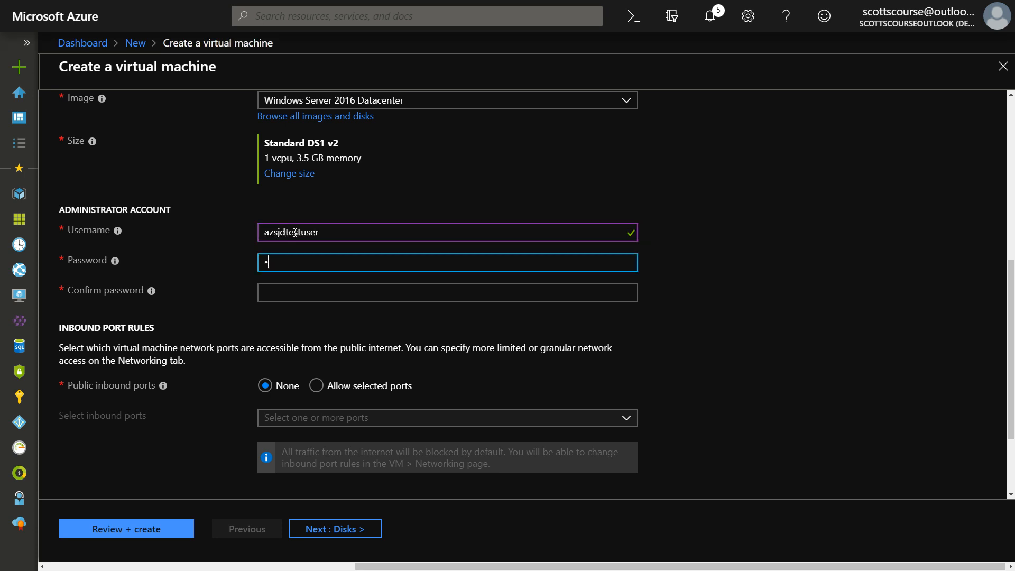
pyautogui.write('••••')
pyautogui.press('Tab')
pyautogui.write('•••••••••••••')
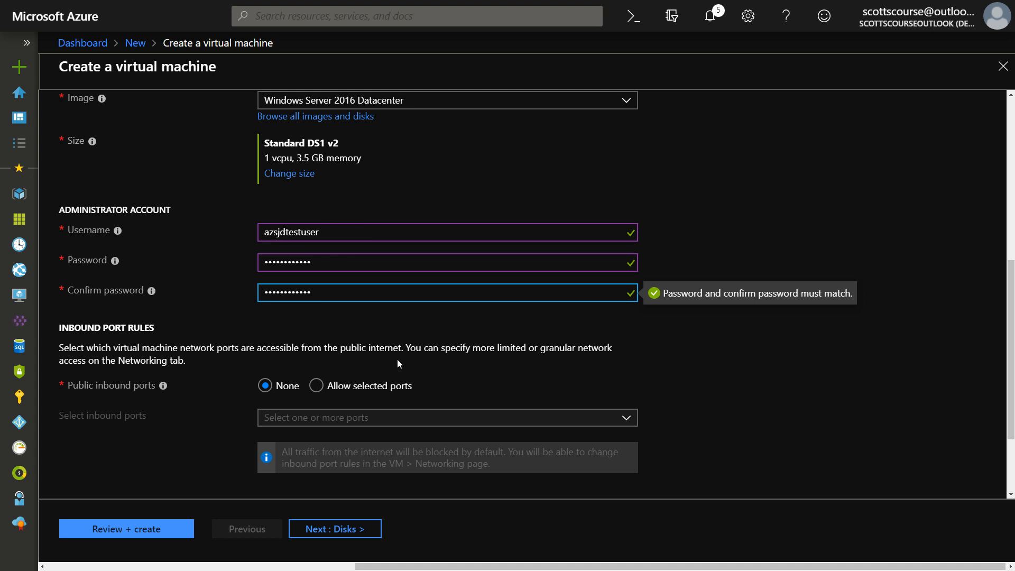
pyautogui.click(540, 373)
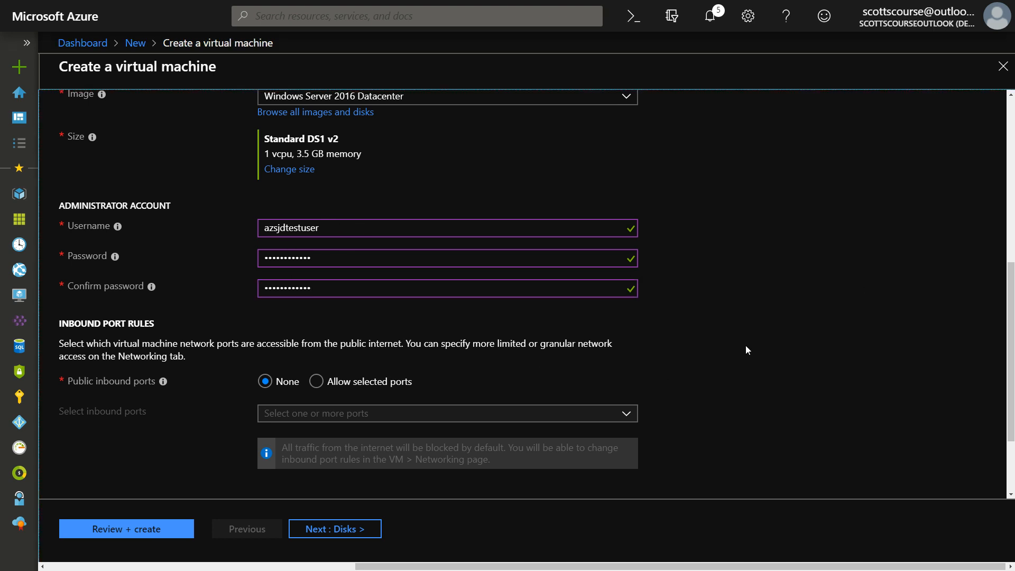
# Allow selected public inbound ports with RDP (3389) chosen
pyautogui.scroll(-2, 746, 346)
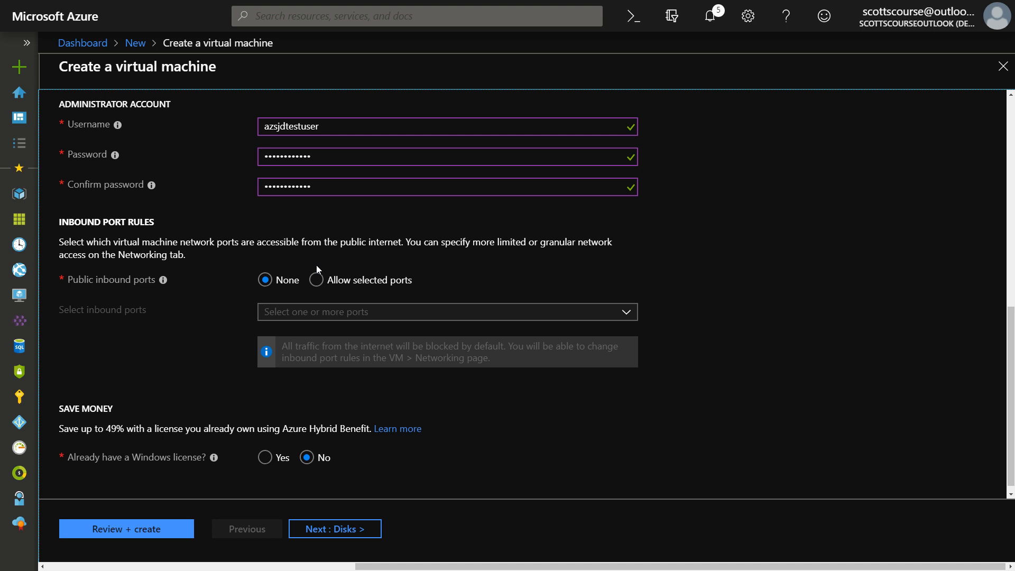
pyautogui.click(315, 280)
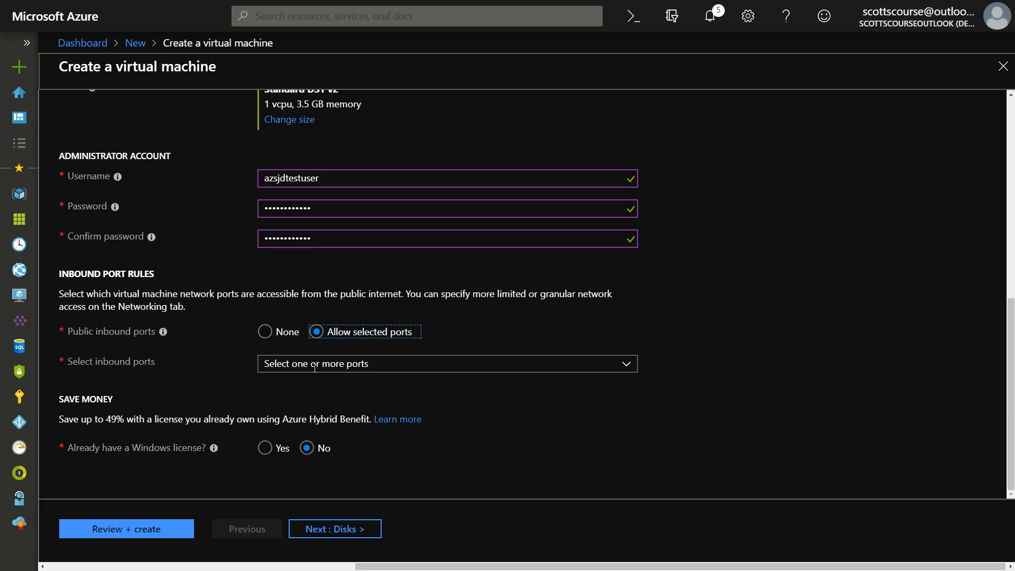
pyautogui.click(331, 366)
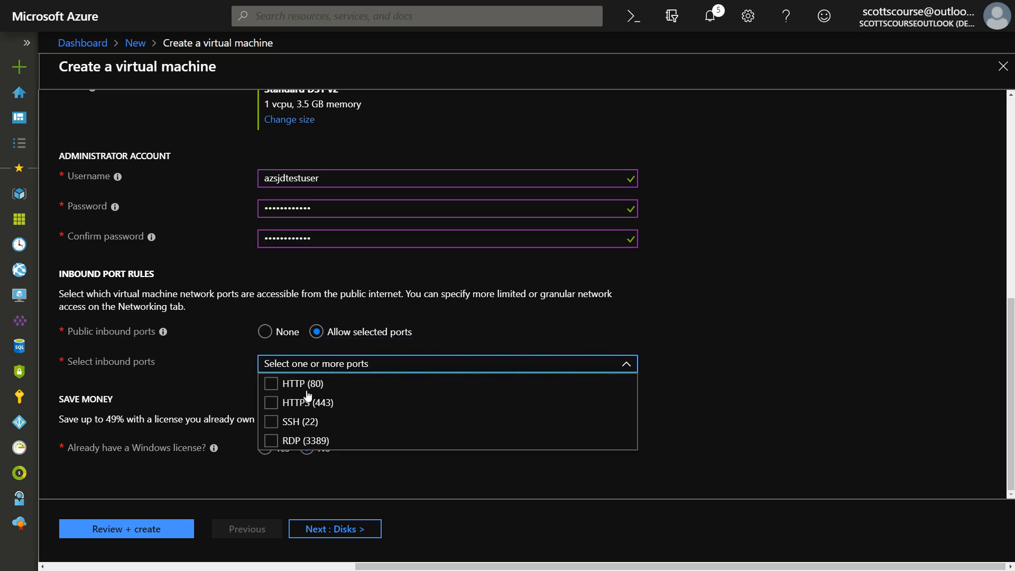
pyautogui.click(271, 443)
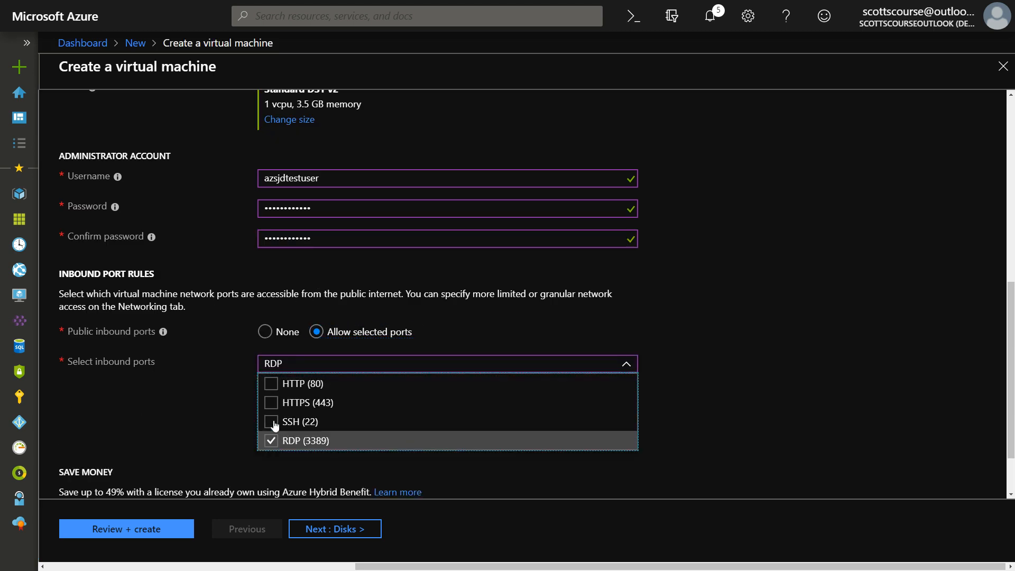
pyautogui.click(627, 364)
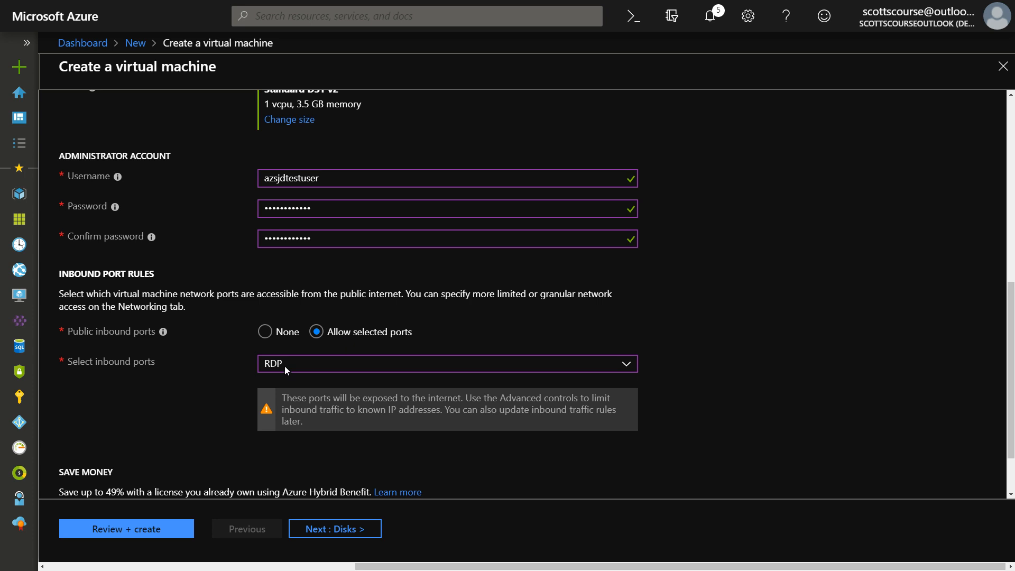
pyautogui.click(313, 364)
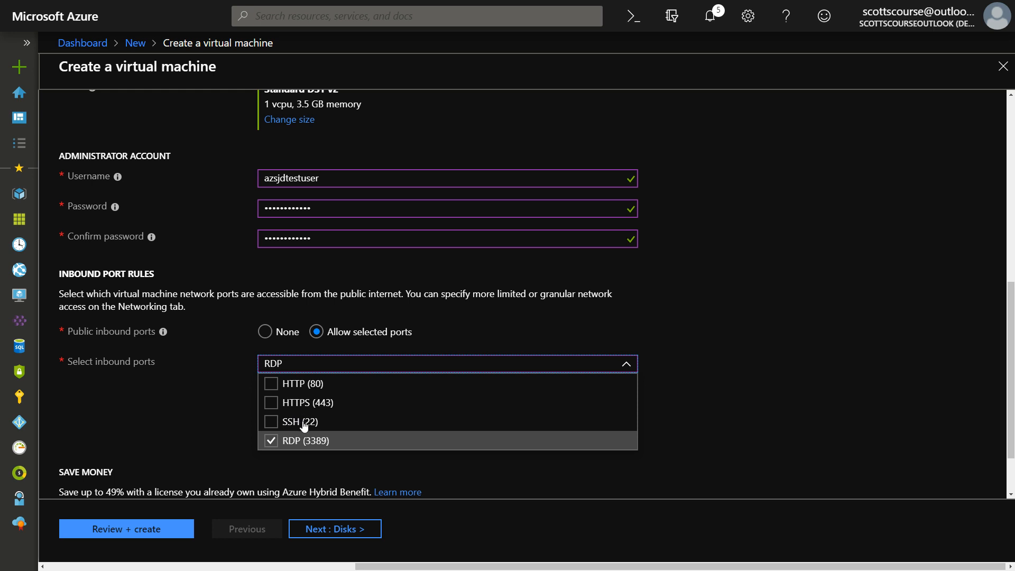
pyautogui.click(309, 373)
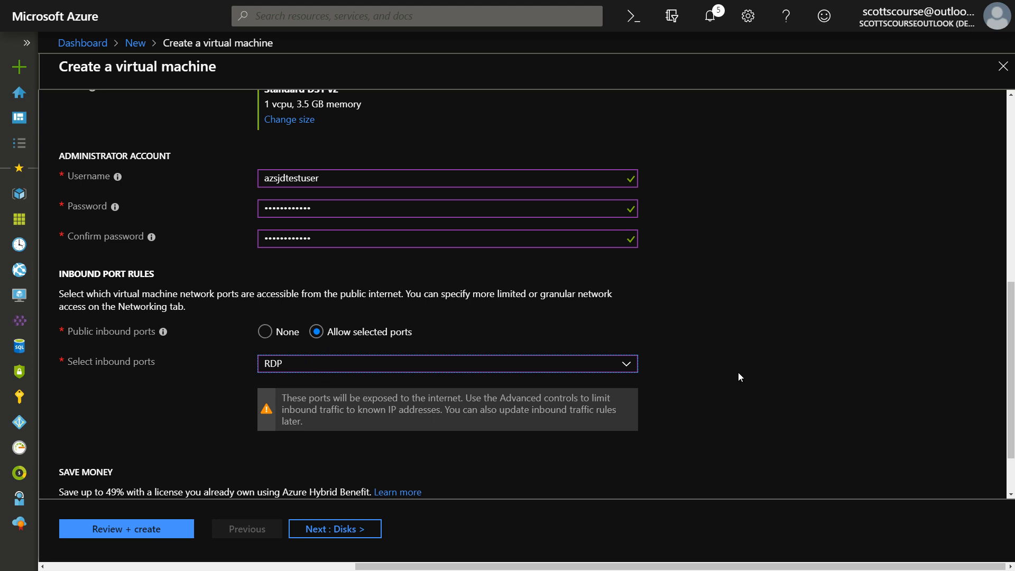
# Review the remaining Basics settings and continue to the Disks step
pyautogui.scroll(-1, 657, 347)
pyautogui.scroll(-1, 270, 301)
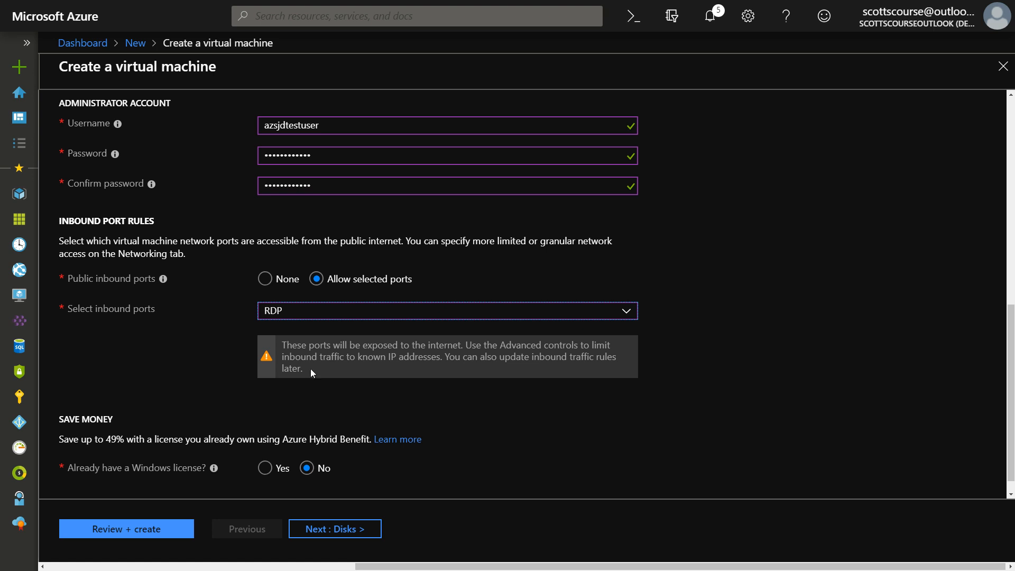
pyautogui.scroll(2, 311, 370)
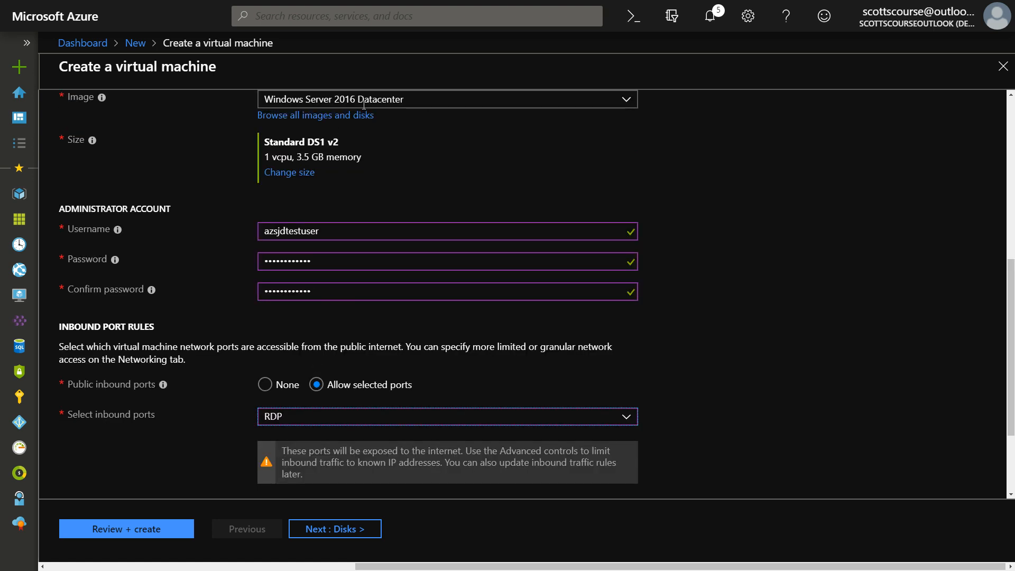
pyautogui.scroll(-2, 412, 235)
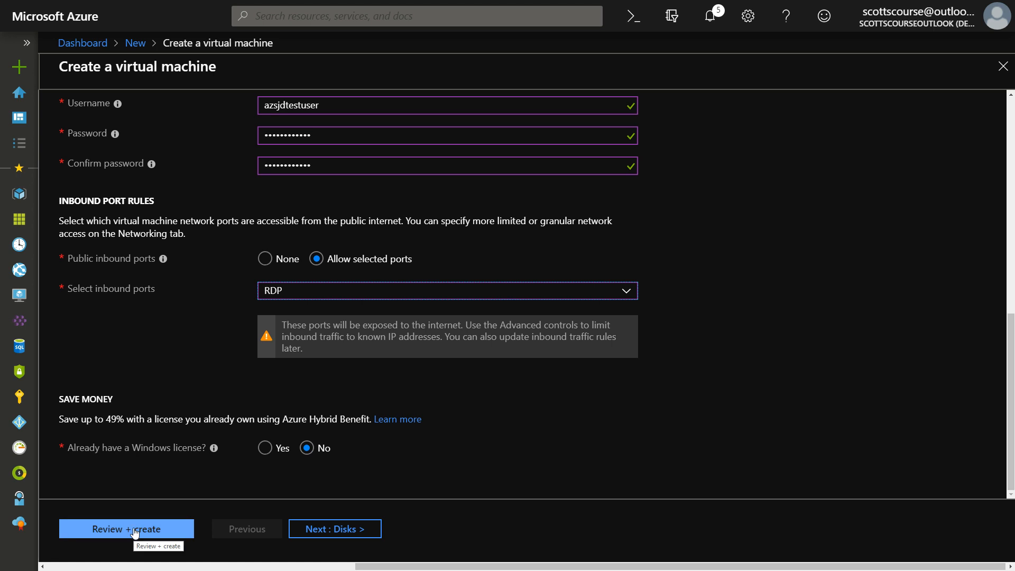
pyautogui.click(350, 528)
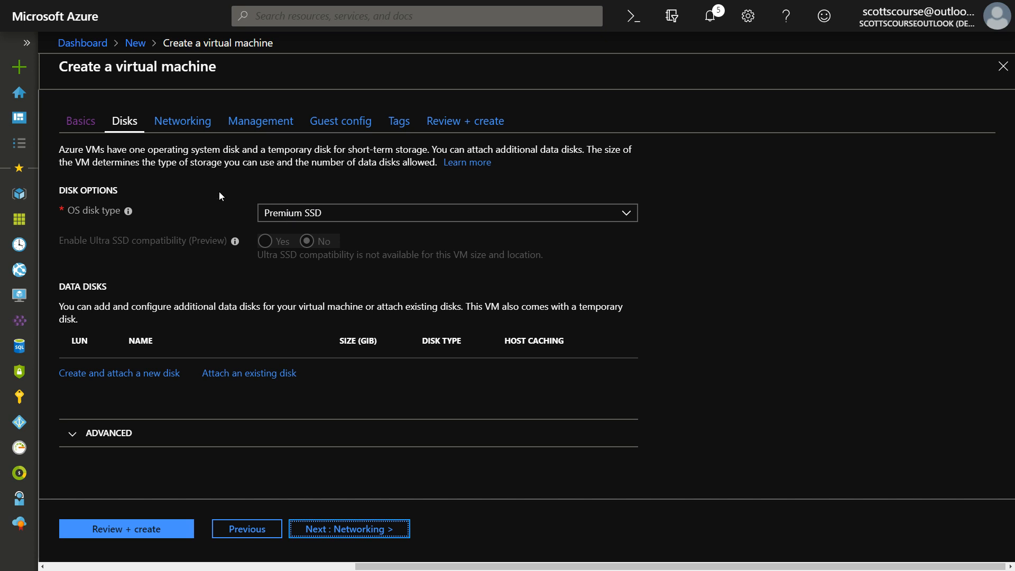
# Leave the OS disk type at Premium SSD and go on to the Networking step
pyautogui.click(339, 211)
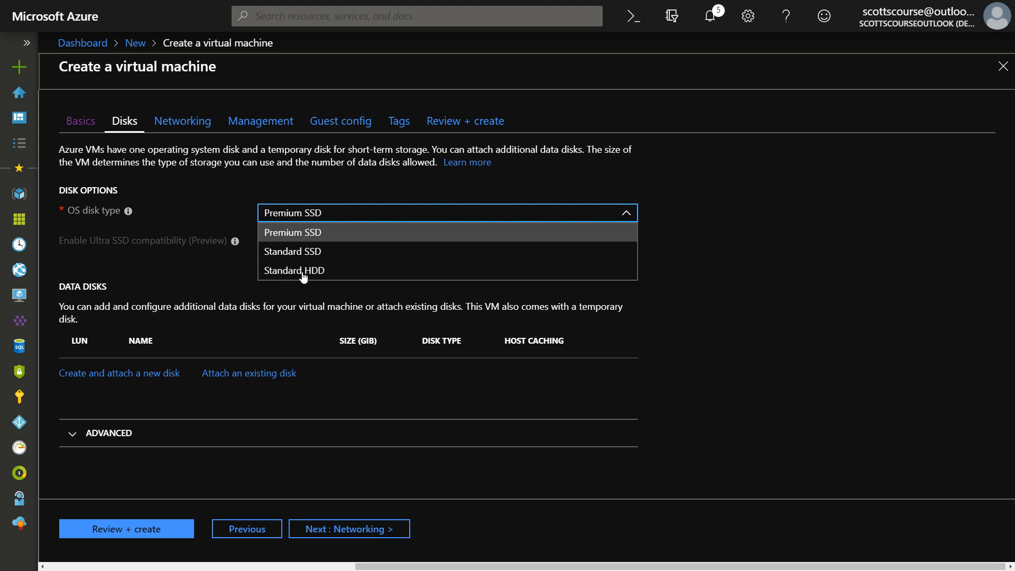
pyautogui.click(325, 183)
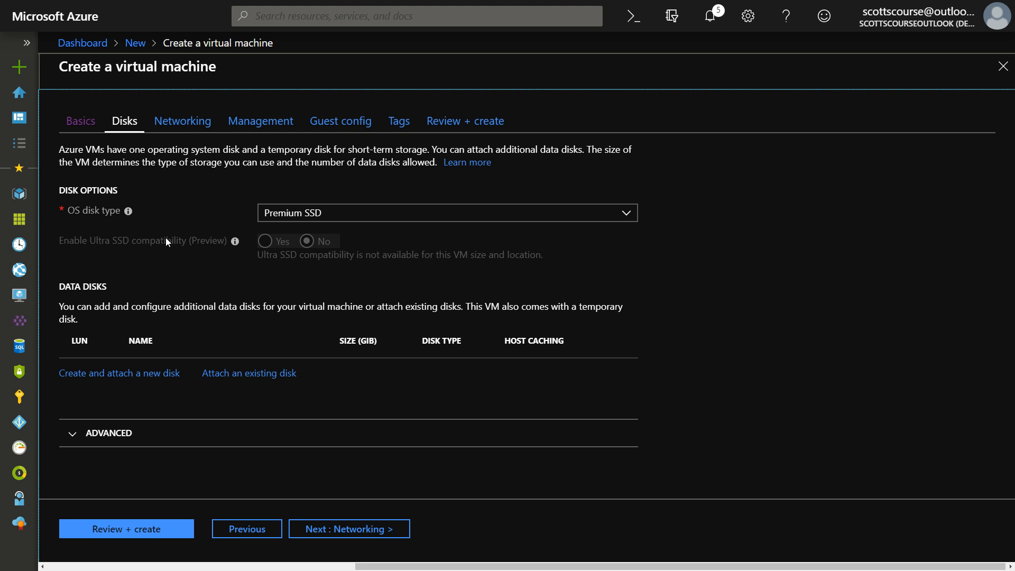
pyautogui.click(301, 218)
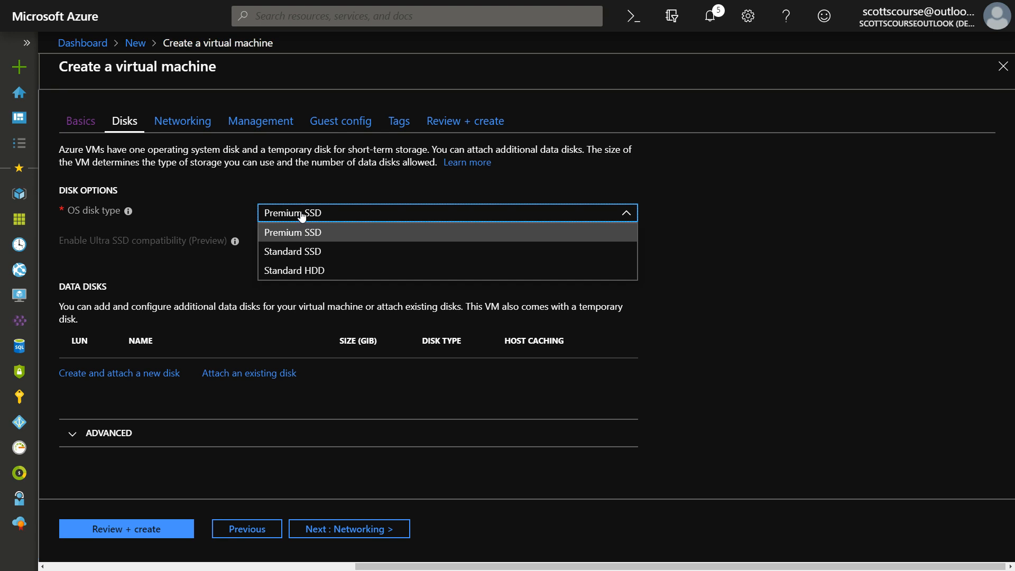
pyautogui.click(300, 216)
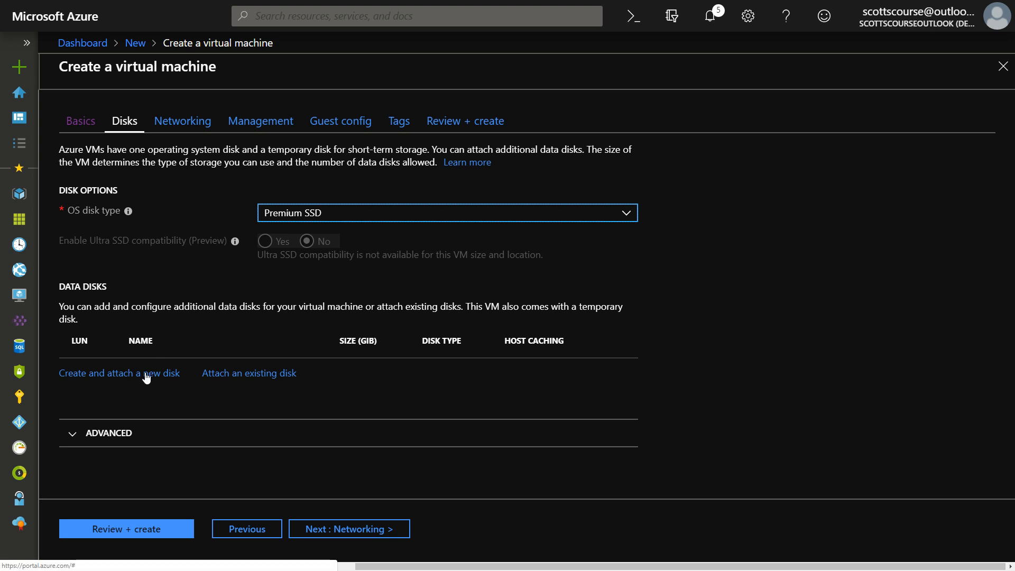
pyautogui.click(334, 531)
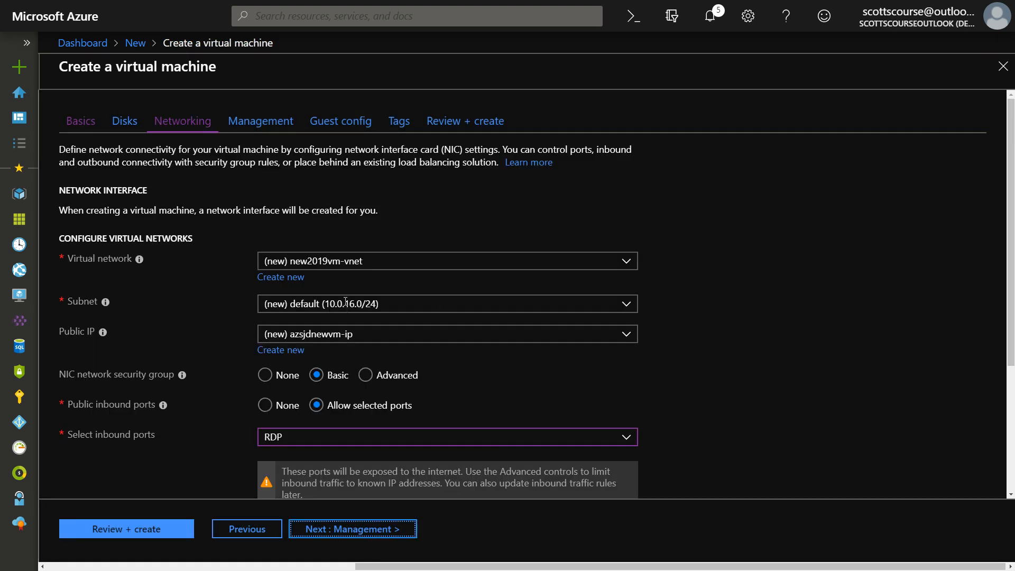
pyautogui.scroll(-1, 246, 243)
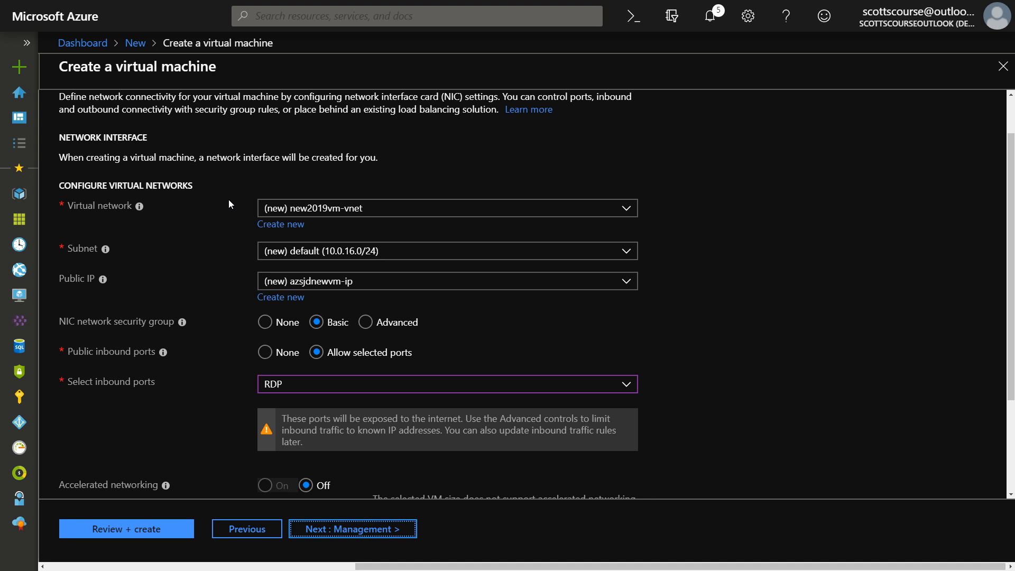
pyautogui.scroll(-2, 231, 211)
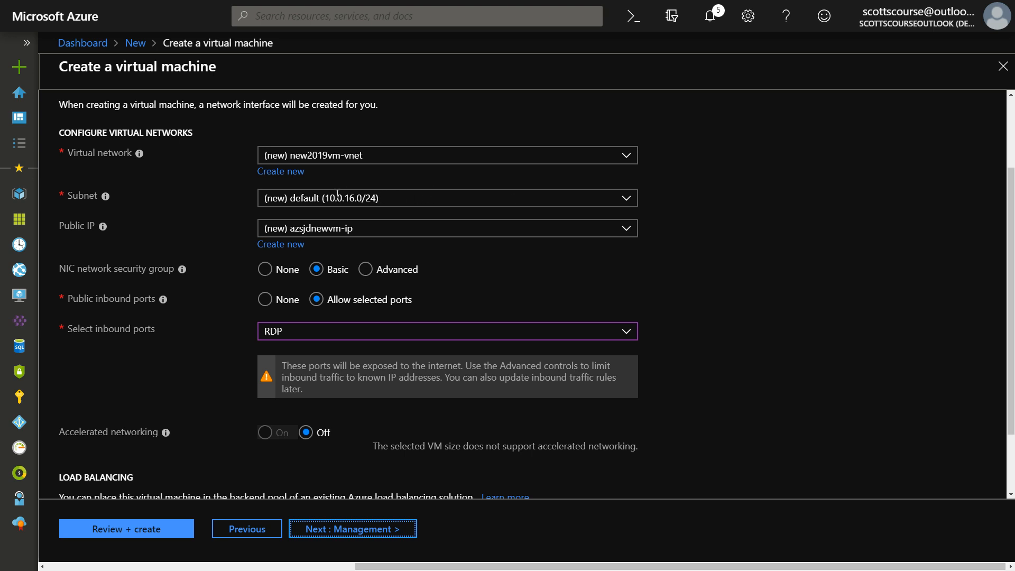
pyautogui.scroll(-2, 216, 192)
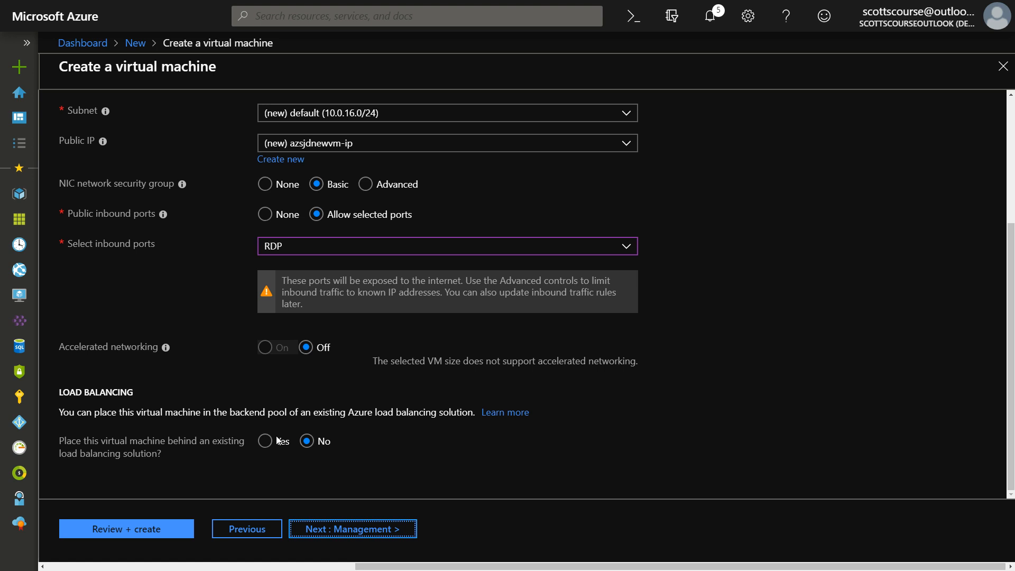
# On the Management step, turn boot diagnostics off, leave managed identity off, and enable auto-shutdown
pyautogui.click(353, 535)
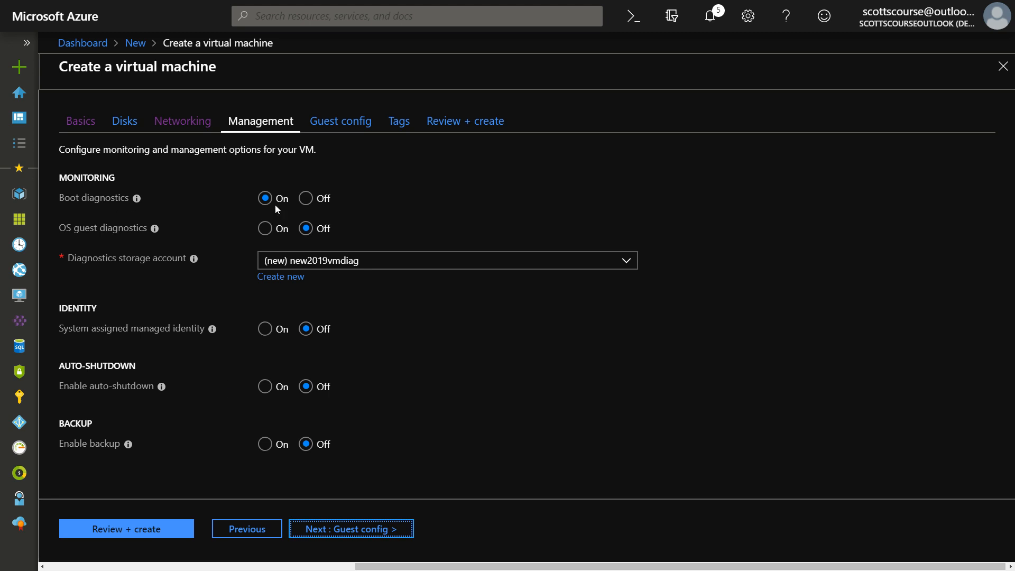
pyautogui.click(306, 198)
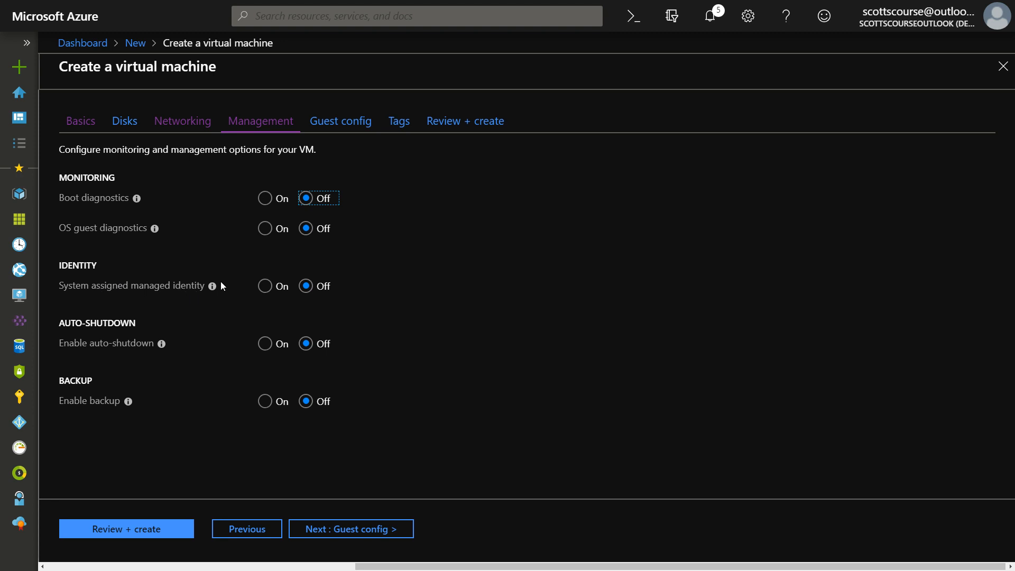
pyautogui.click(266, 286)
pyautogui.click(305, 286)
pyautogui.moveTo(213, 286)
pyautogui.click(264, 344)
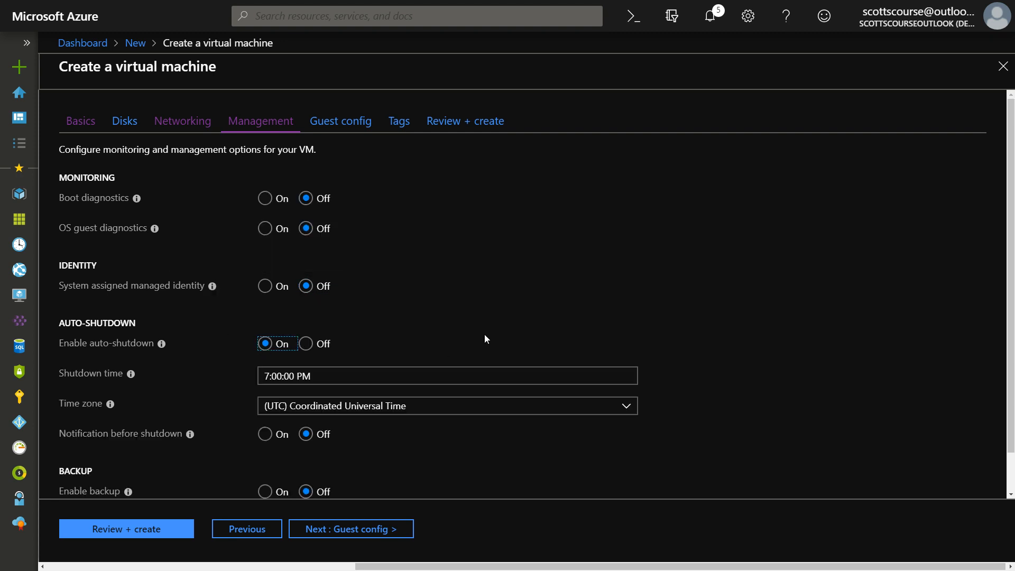
# Set the auto-shutdown time zone to (UTC-05:00) Eastern Time (US & Canada) and advance to Guest config
pyautogui.scroll(-1, 415, 386)
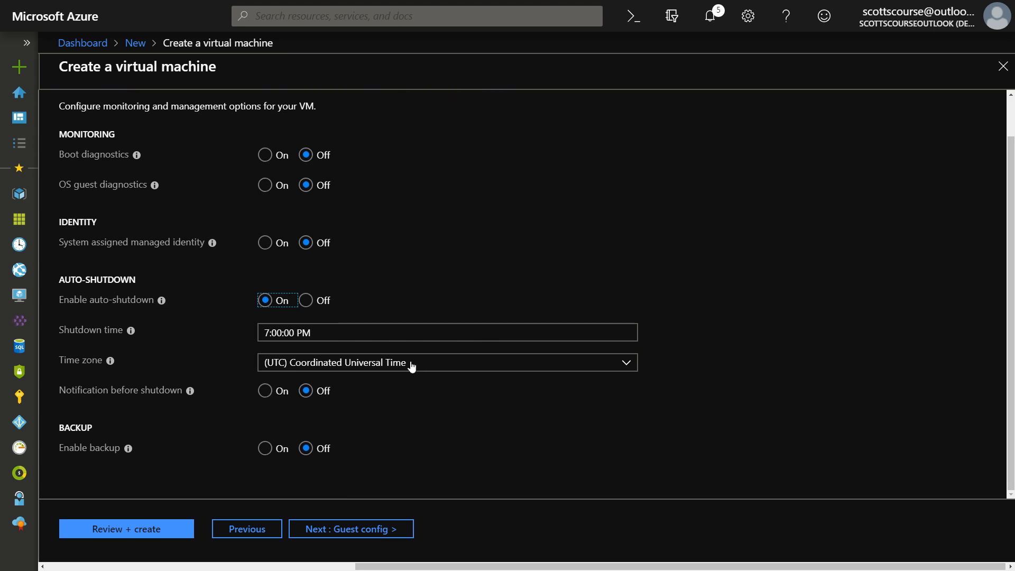
pyautogui.click(412, 365)
pyautogui.scroll(2, 435, 310)
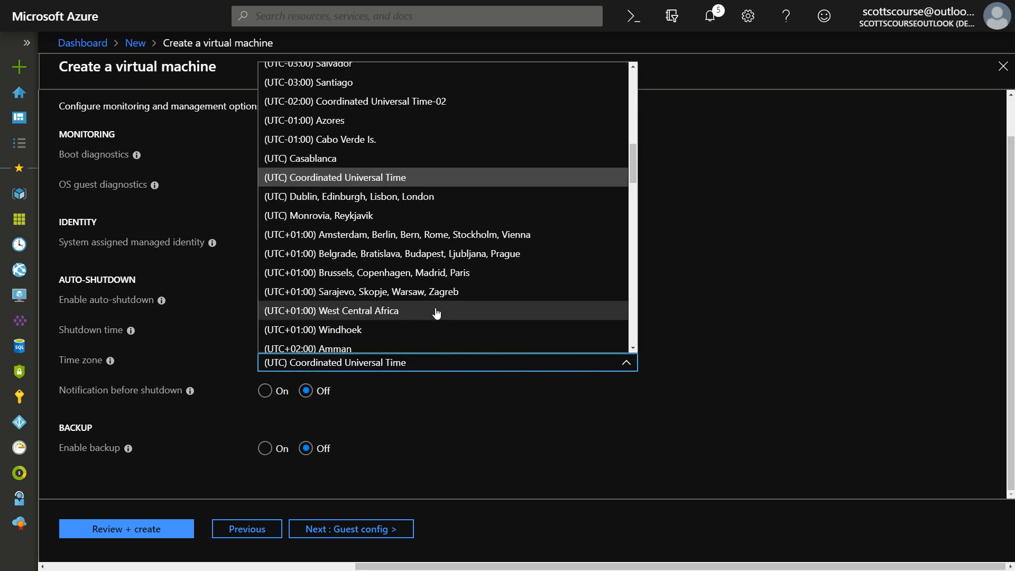
pyautogui.scroll(3, 451, 295)
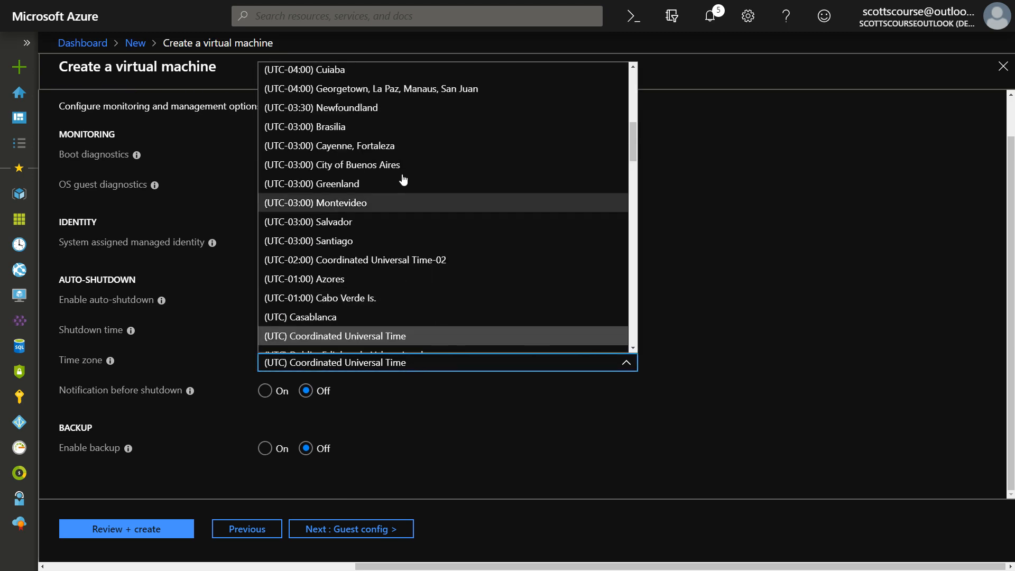
pyautogui.scroll(3, 407, 201)
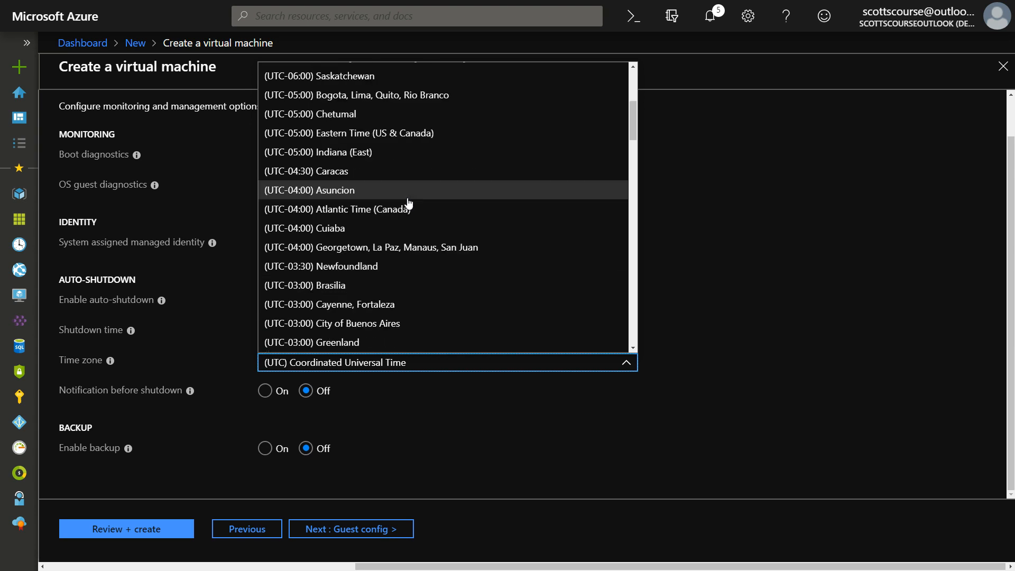
pyautogui.click(364, 138)
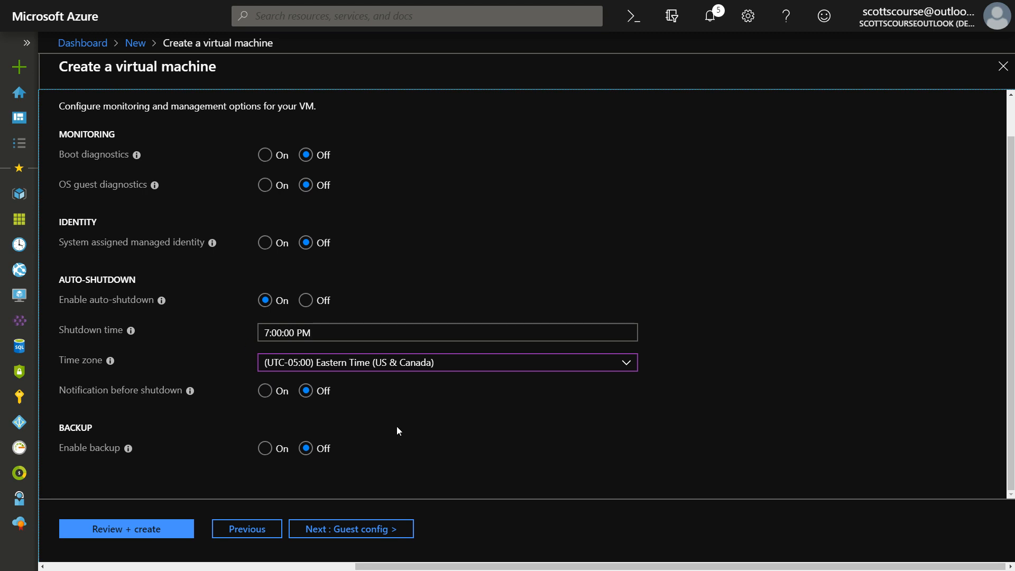
pyautogui.click(347, 527)
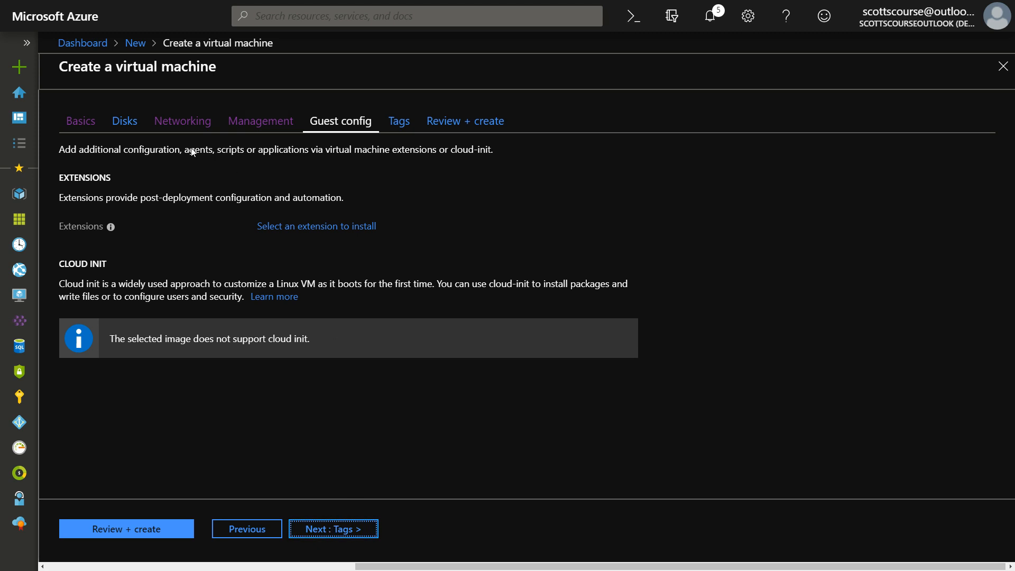
# Advance past guest configuration, leaving it unchanged, to the Tags step
pyautogui.click(345, 530)
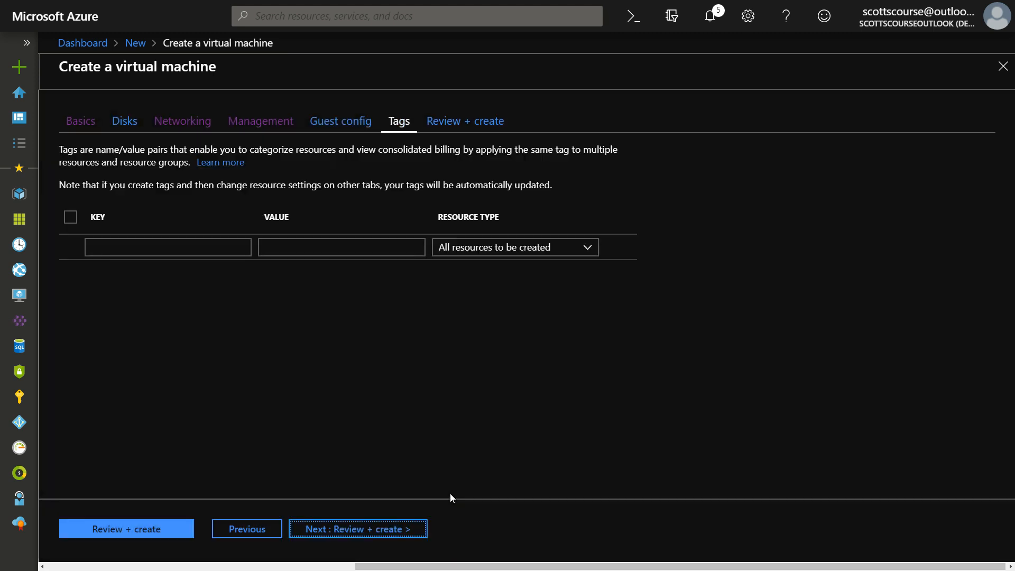
# Add the tag environment = dev to all resources and proceed to Review + create
pyautogui.click(90, 247)
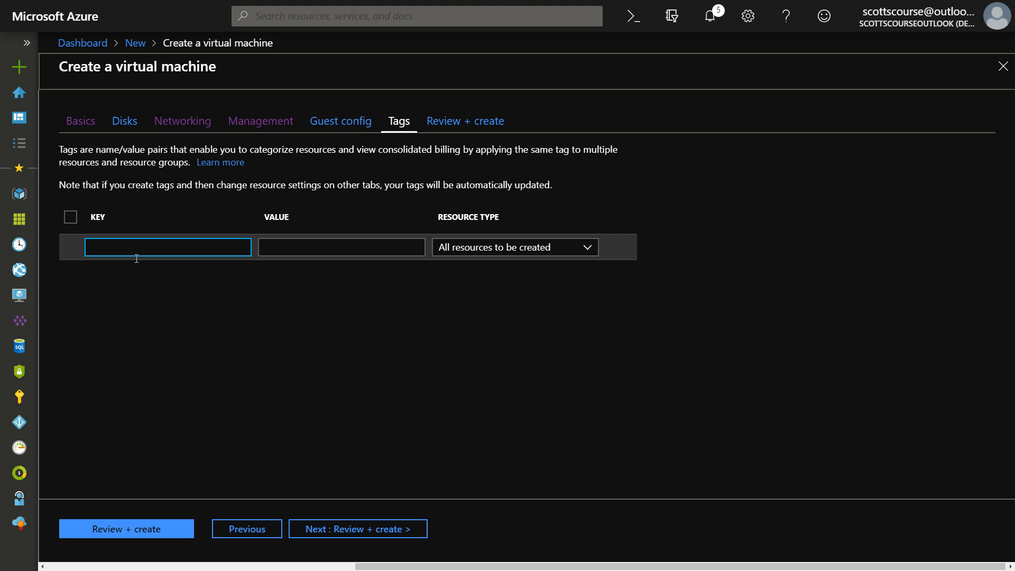
pyautogui.write('envir')
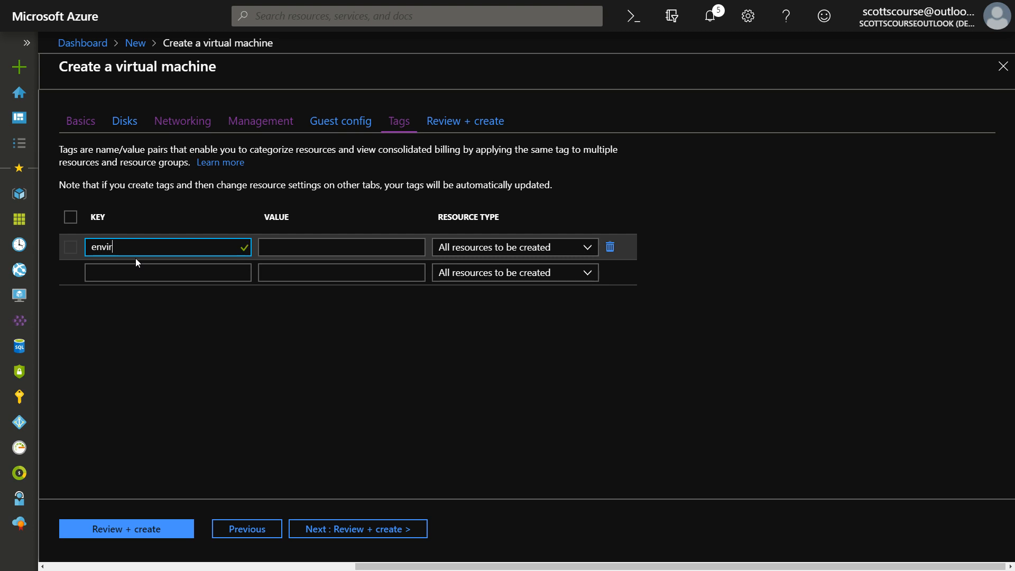
pyautogui.write('onment')
pyautogui.press('Tab')
pyautogui.write('tag')
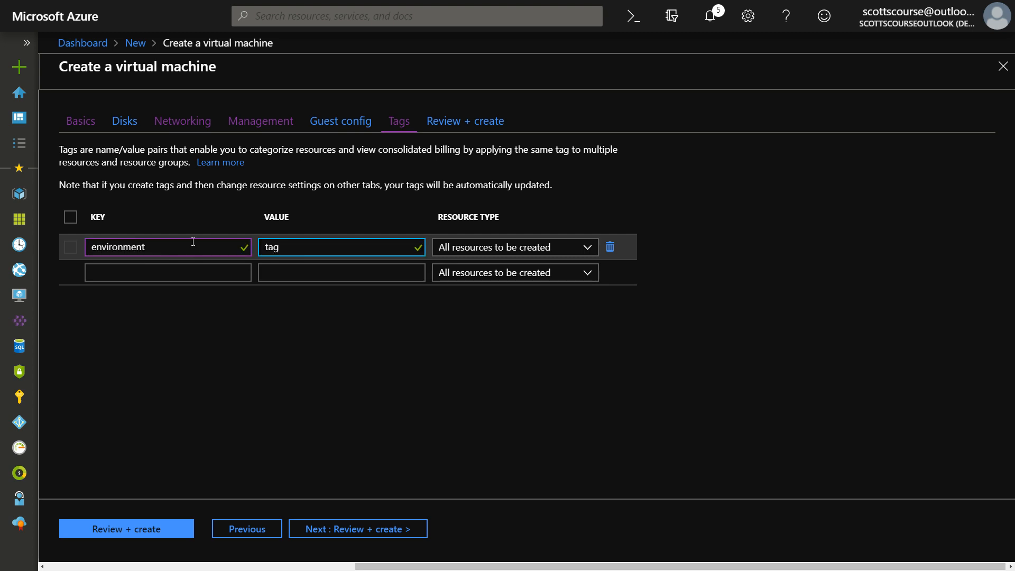
pyautogui.press('Tab')
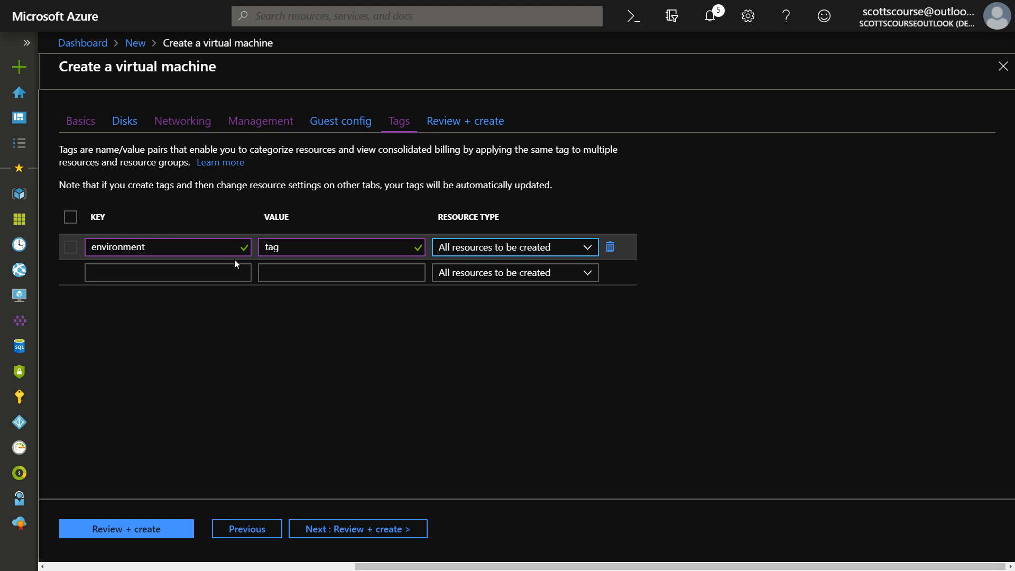
pyautogui.doubleClick(277, 247)
pyautogui.write('dev')
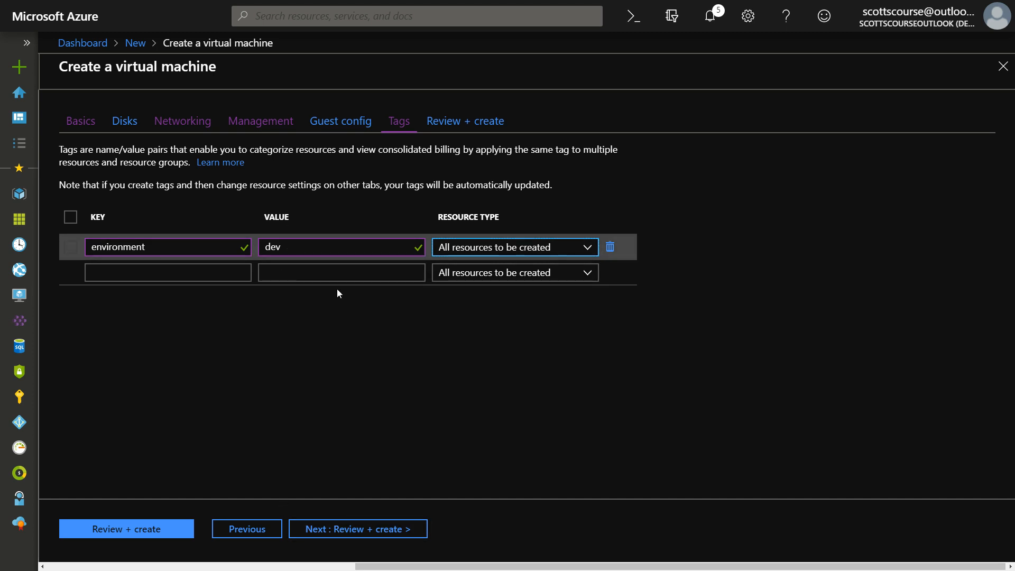
pyautogui.click(367, 533)
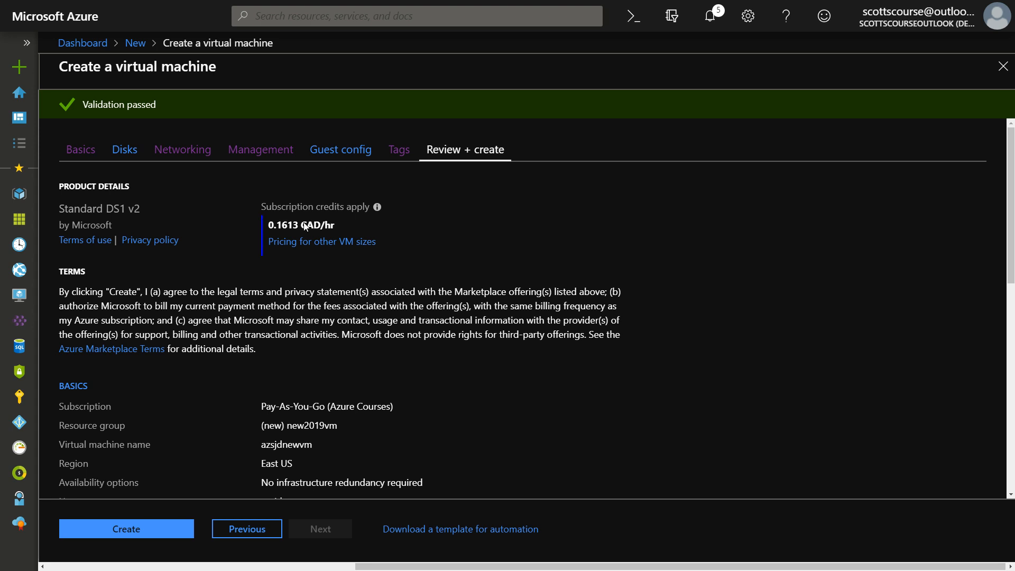
pyautogui.scroll(-1, 316, 218)
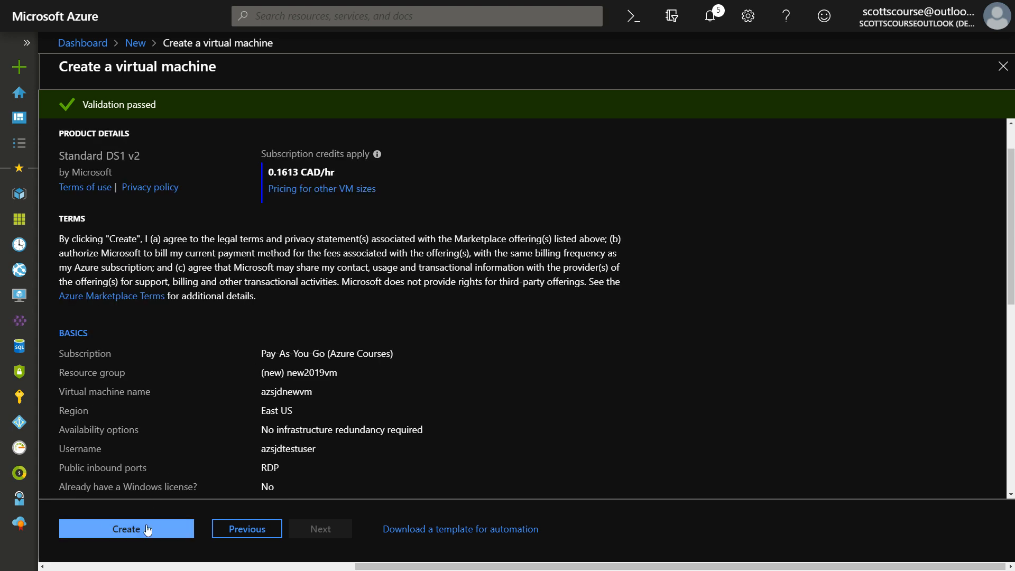
pyautogui.scroll(-2, 333, 264)
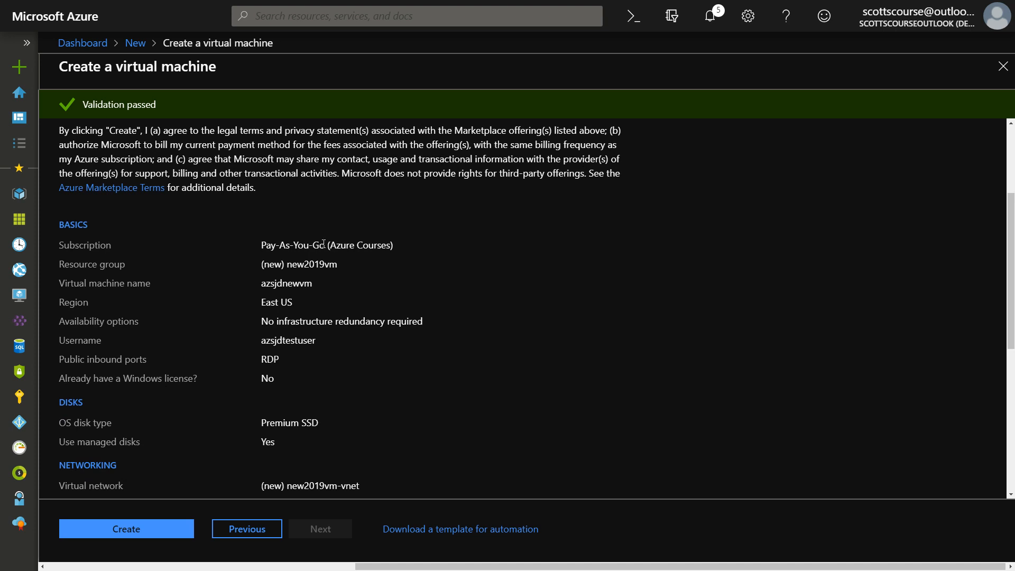
pyautogui.scroll(-4, 306, 180)
pyautogui.scroll(-1, 307, 183)
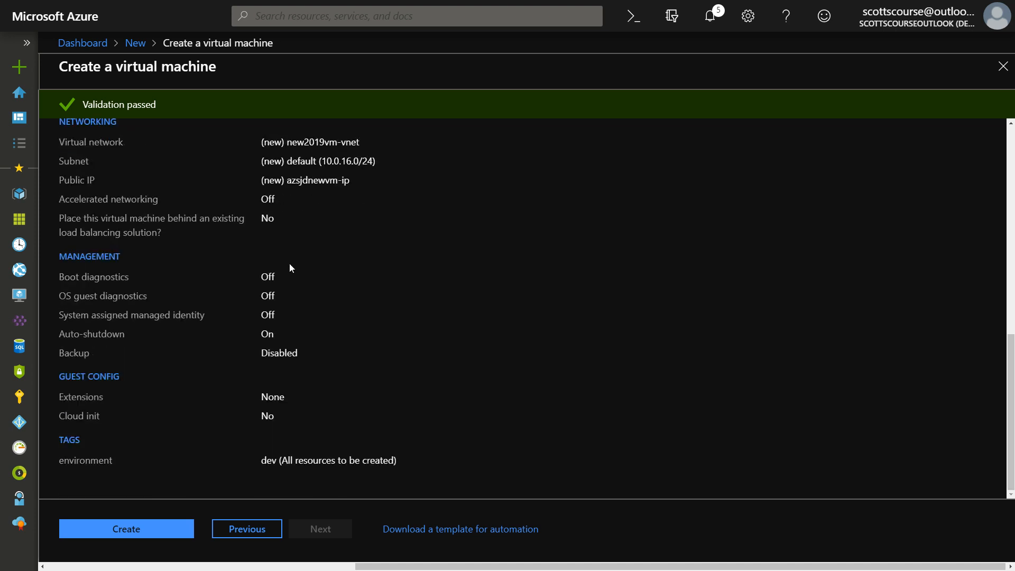
pyautogui.scroll(10, 283, 377)
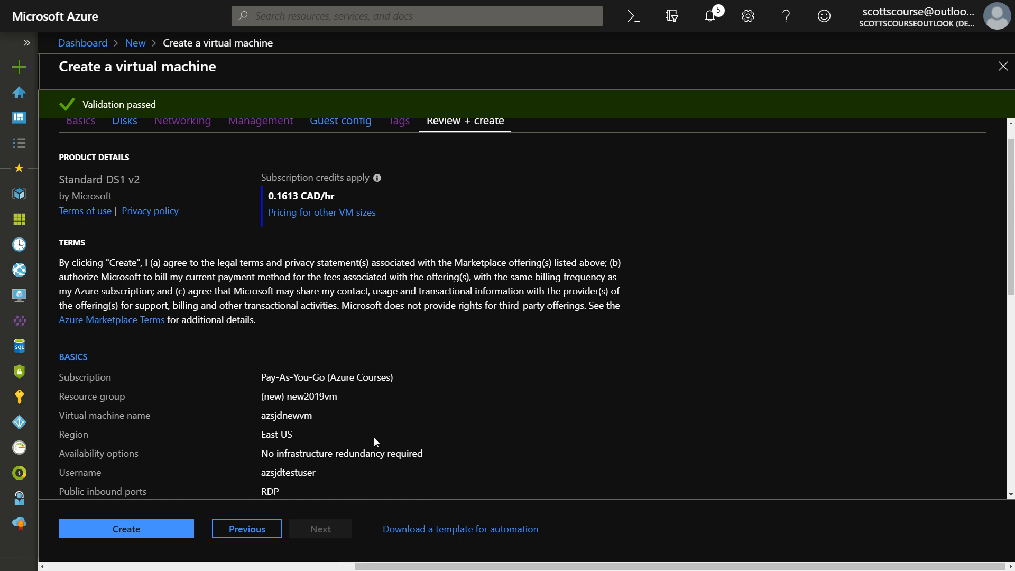
# Create the VM and, once deployment completes, open the azsjdnewvm resource
pyautogui.click(126, 529)
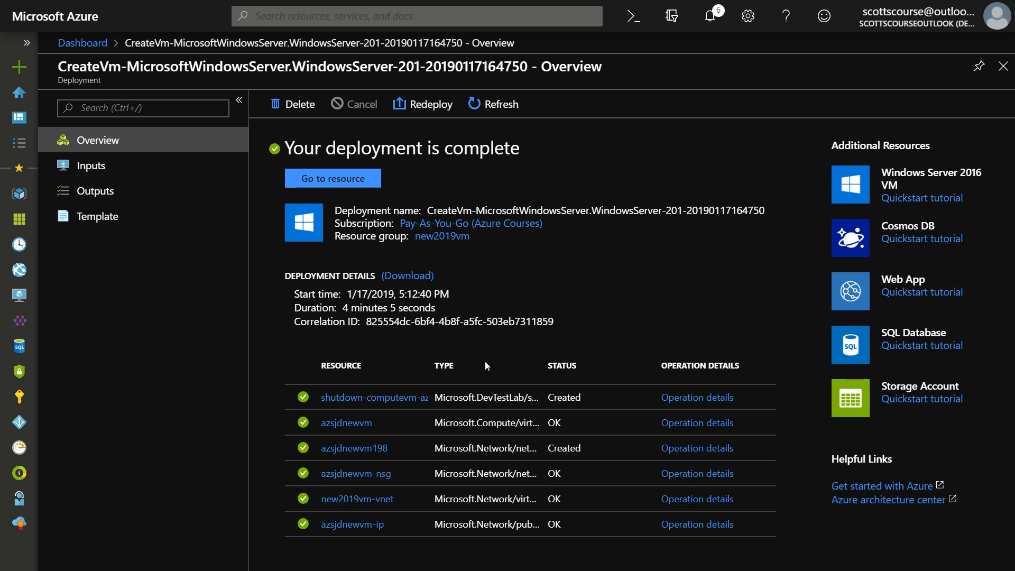
pyautogui.click(319, 181)
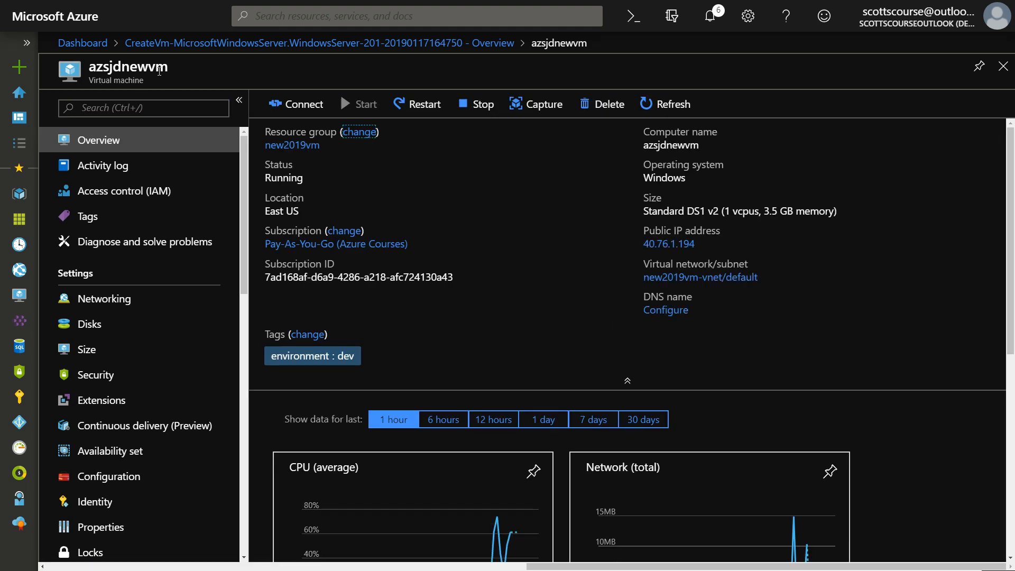
pyautogui.scroll(-1, 580, 217)
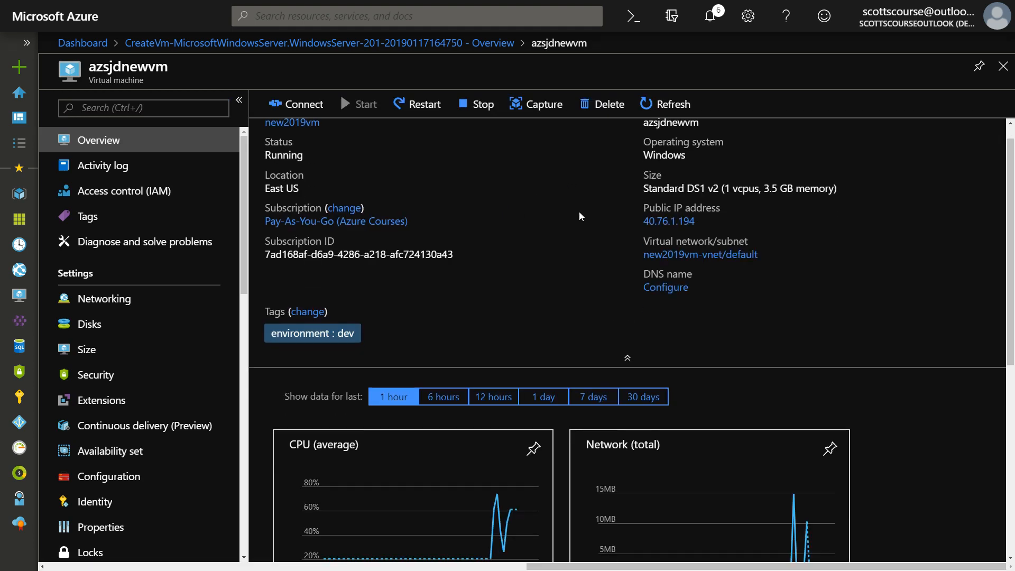
pyautogui.scroll(-3, 607, 201)
pyautogui.scroll(4, 612, 196)
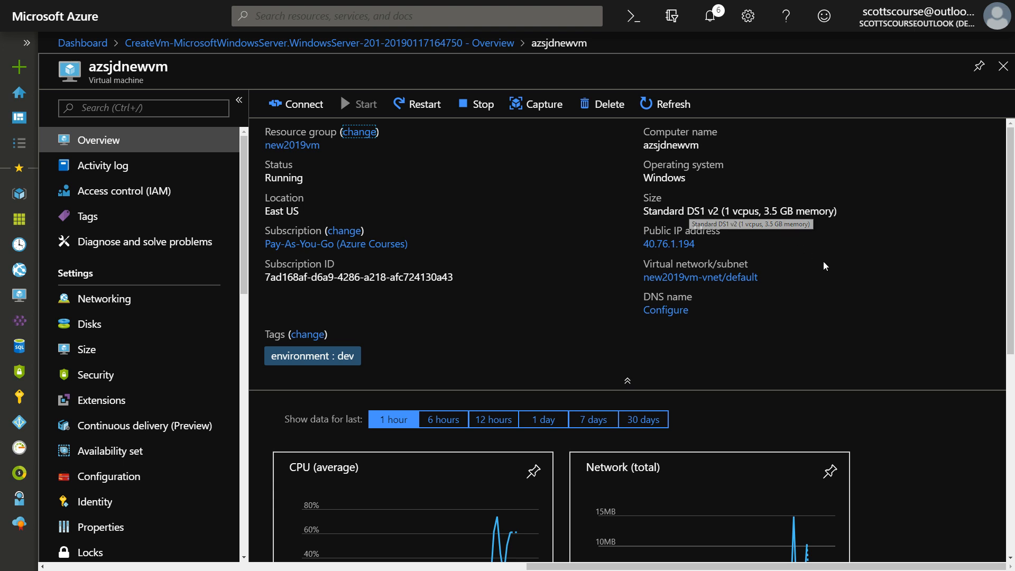
pyautogui.scroll(-2, 820, 259)
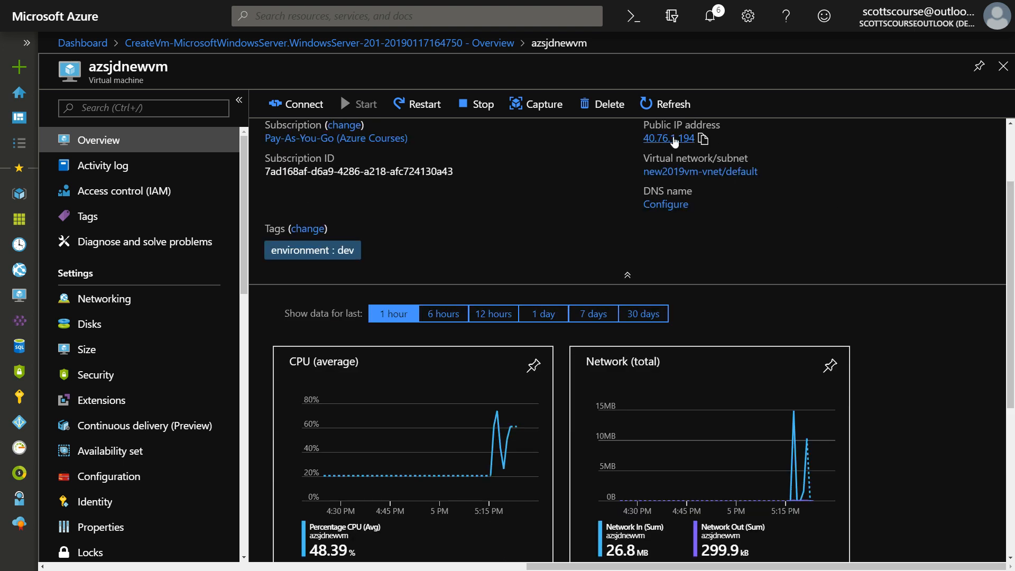
pyautogui.scroll(2, 459, 253)
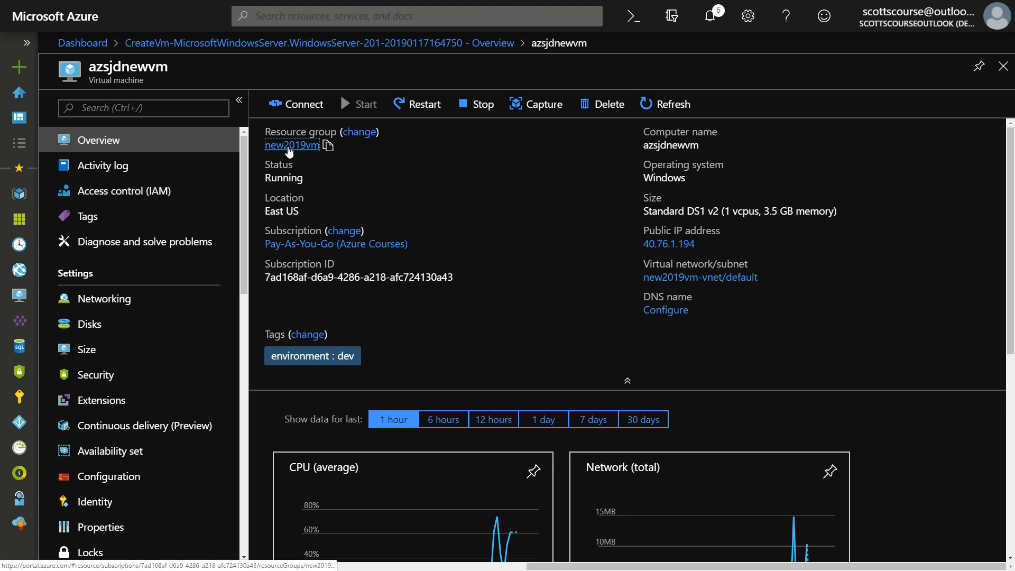
# Follow the new2019vm resource group link from the VM overview
pyautogui.click(289, 146)
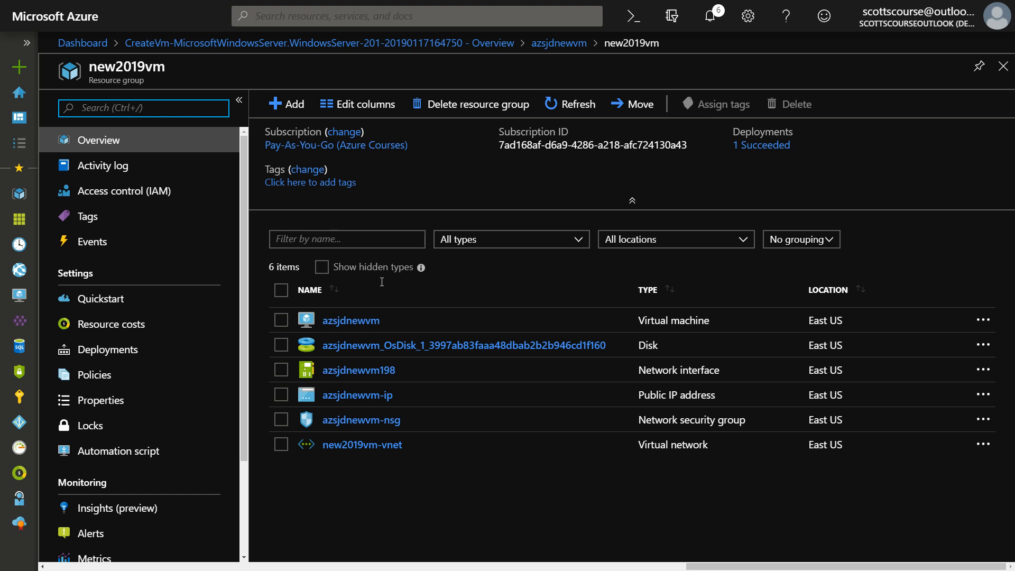
# Open azsjdnewvm, scroll through its Overview charts, and bring up its Connect options
pyautogui.click(350, 319)
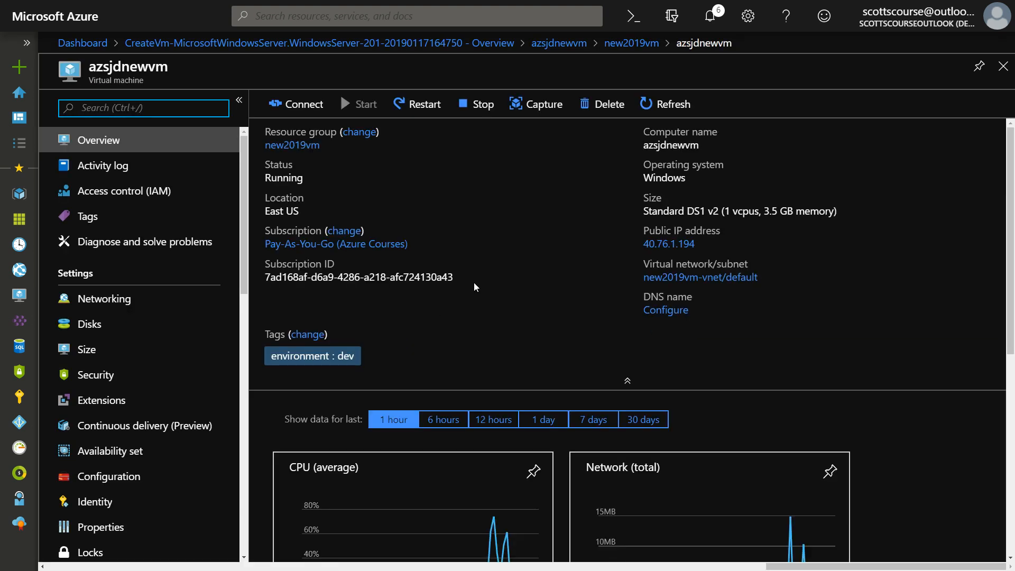
pyautogui.scroll(-7, 892, 325)
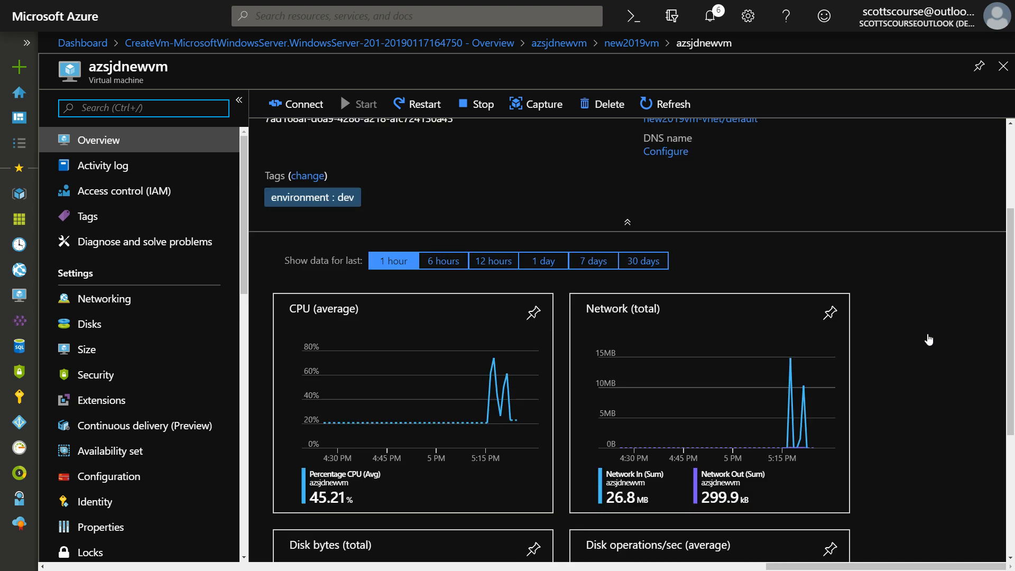
pyautogui.scroll(4, 928, 333)
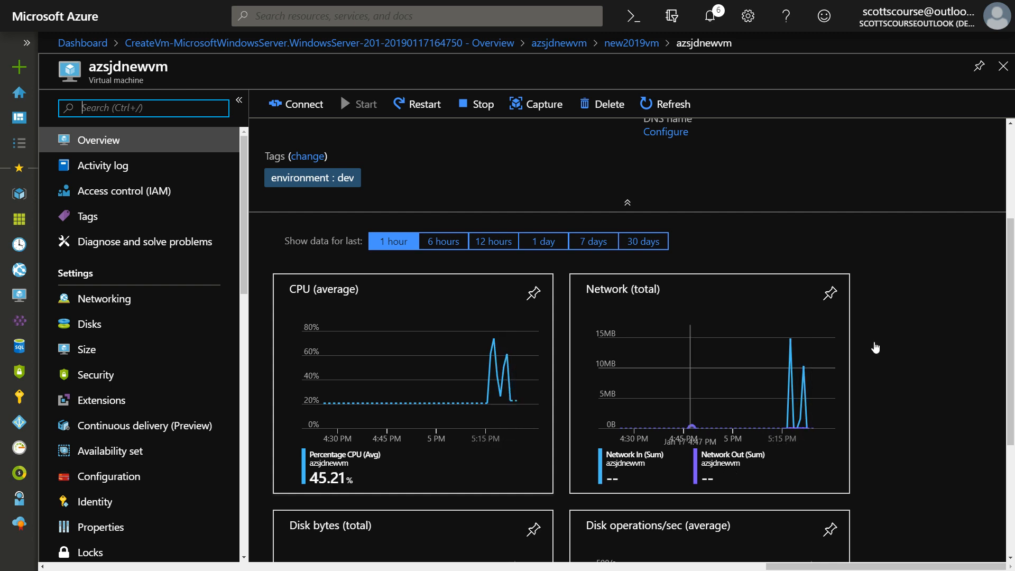
pyautogui.scroll(-3, 874, 339)
pyautogui.scroll(6, 874, 340)
pyautogui.scroll(1, 479, 204)
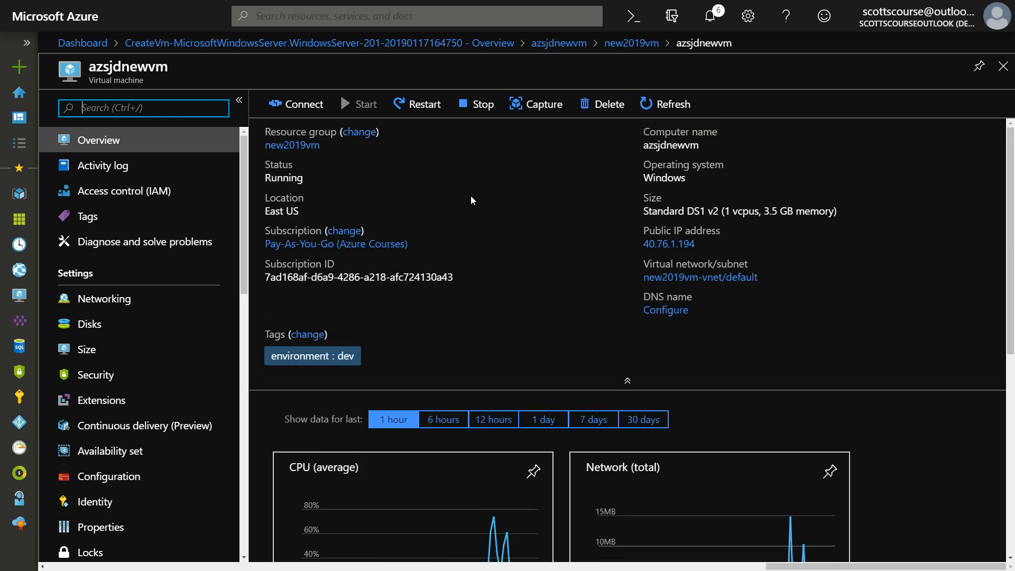
pyautogui.click(303, 108)
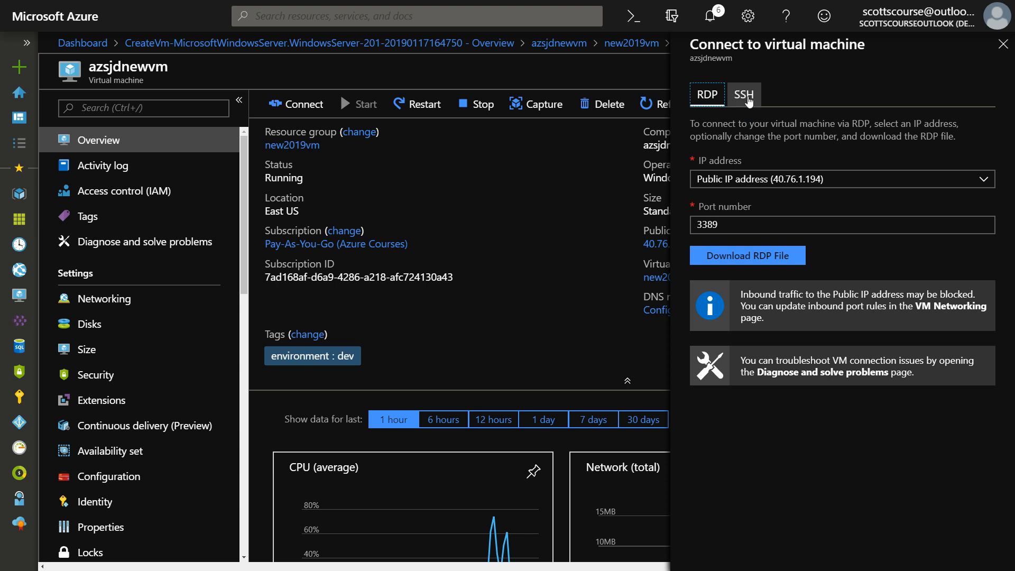
# Download the azsjdnewvm.rdp file and open it from the browser's download bar
pyautogui.click(754, 257)
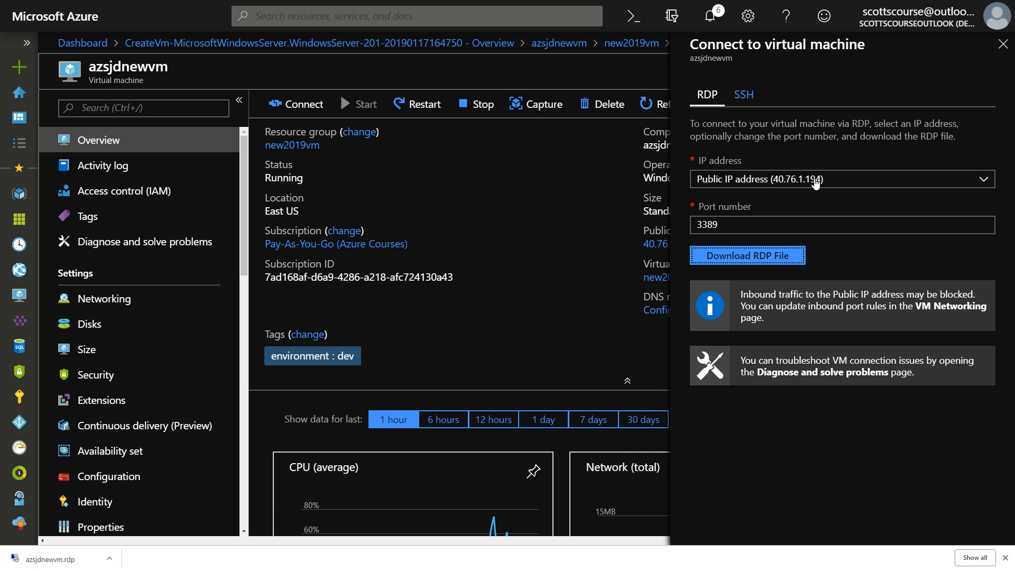
pyautogui.click(80, 564)
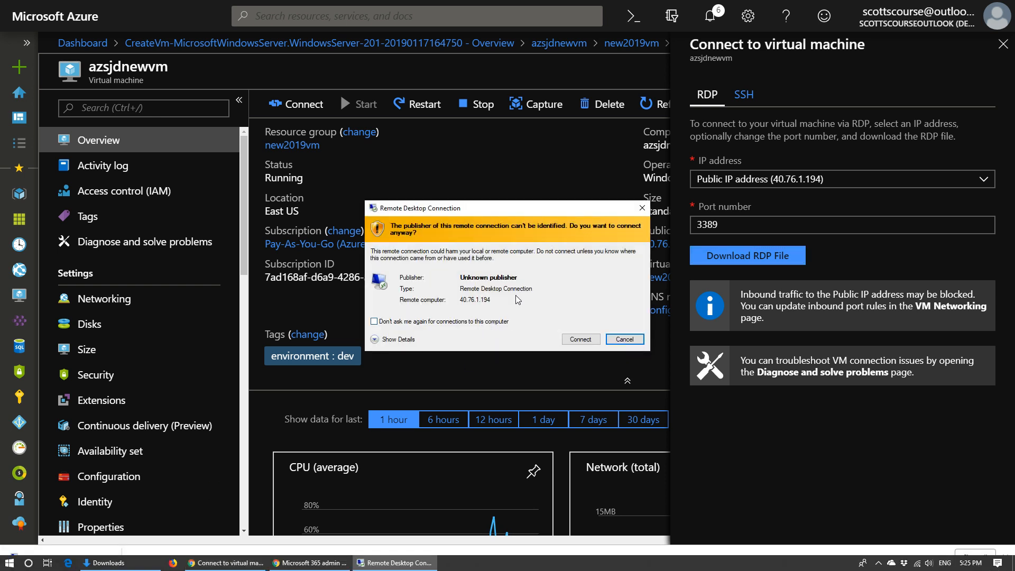
# Approve connecting to 40.76.1.194 and sign in with a different account using the VM admin credentials
pyautogui.click(574, 340)
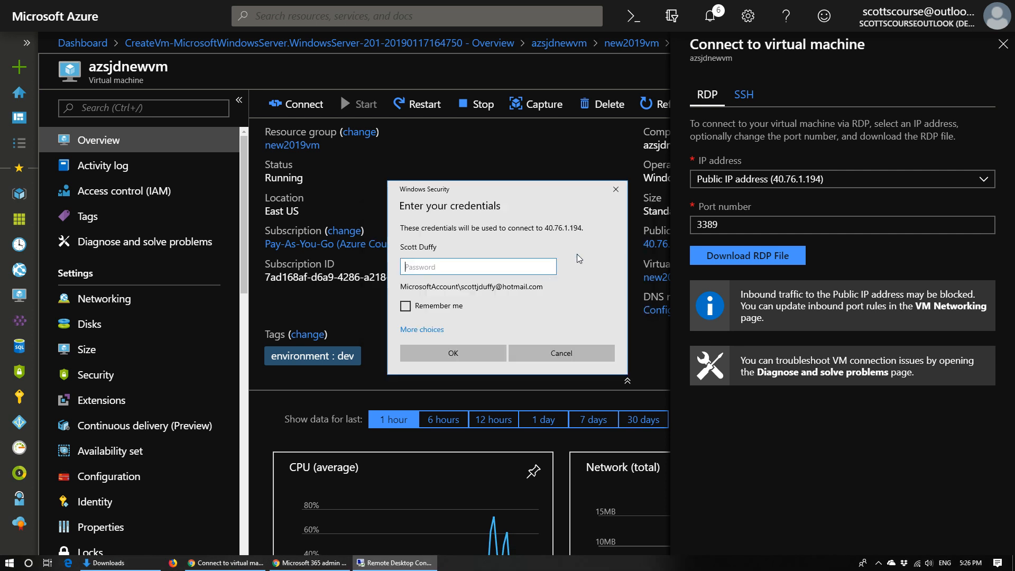
pyautogui.click(433, 333)
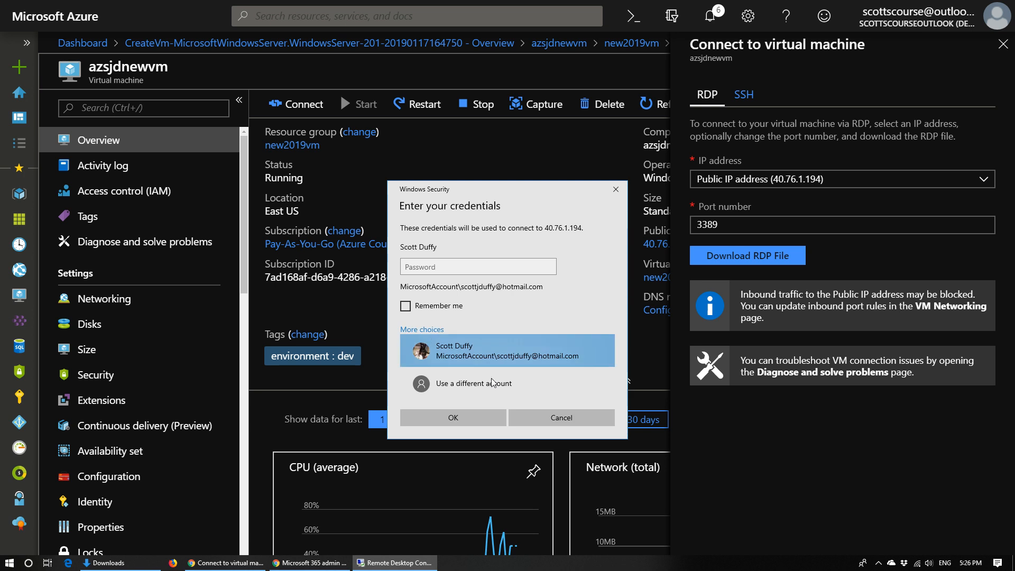
pyautogui.click(493, 383)
pyautogui.write('azsjdtestuser')
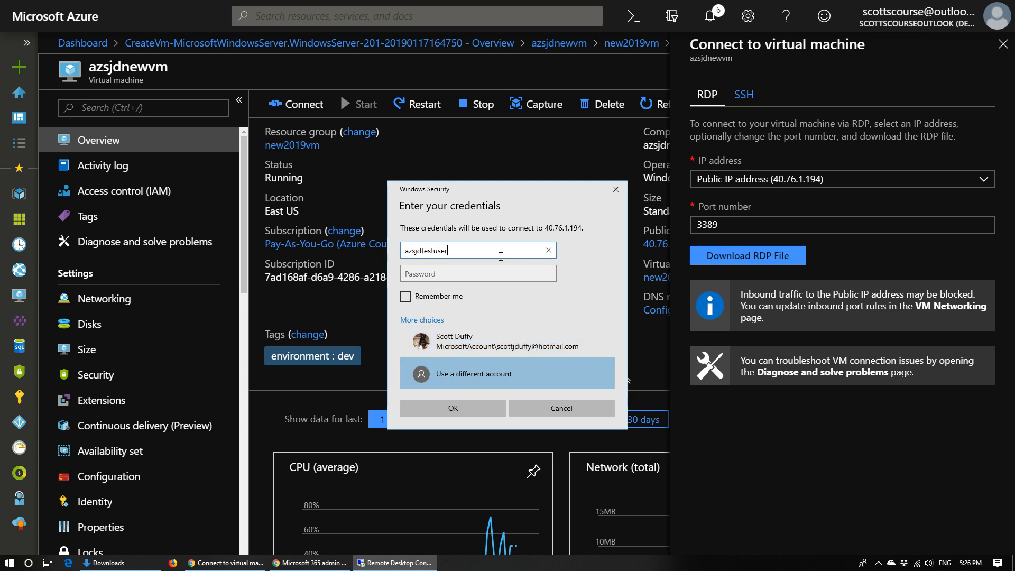
pyautogui.press('Tab')
pyautogui.write('••')
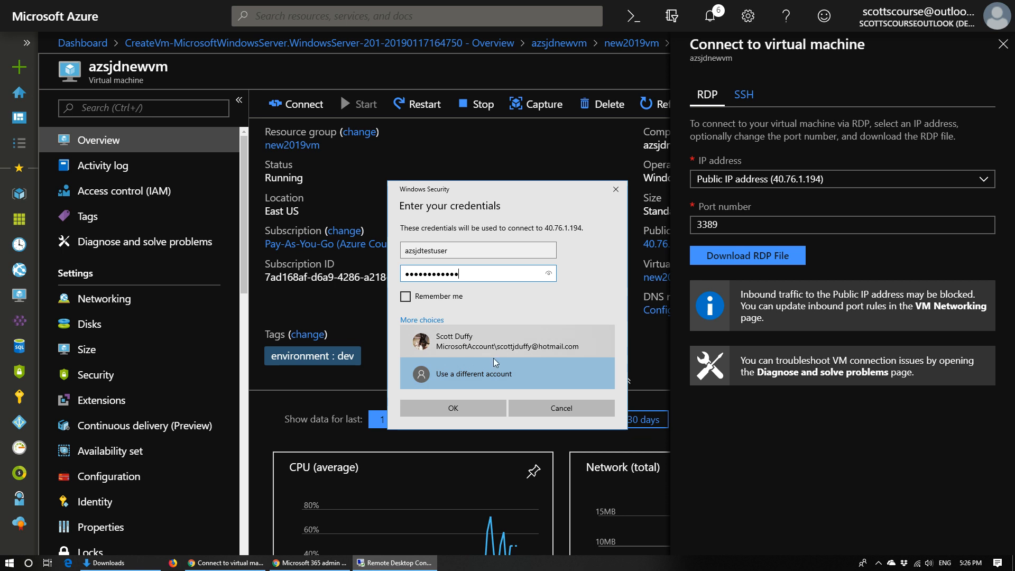
pyautogui.click(452, 407)
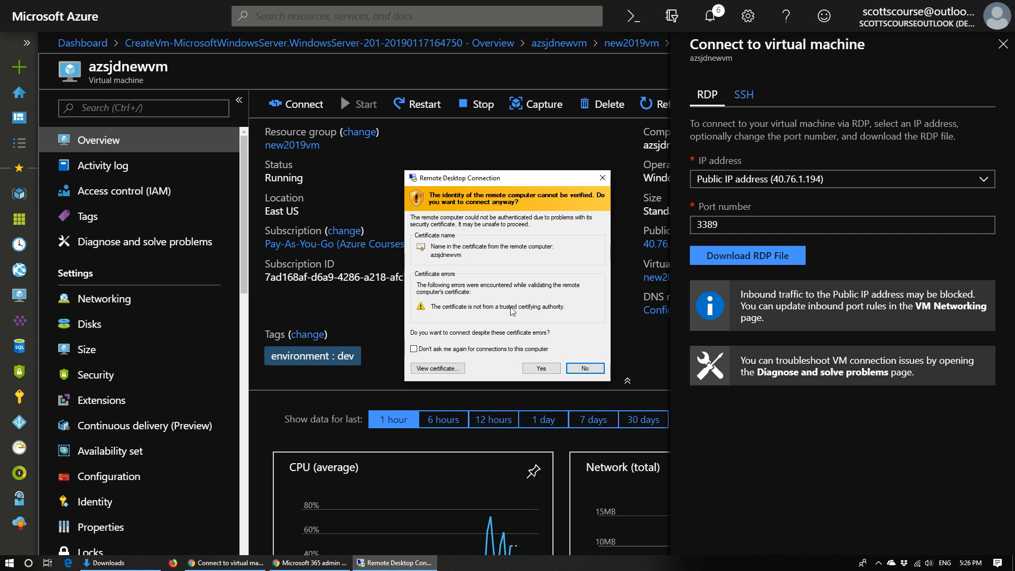
# Accept the certificate warning and decline network discovery on the azsjdnewvm desktop
pyautogui.click(537, 367)
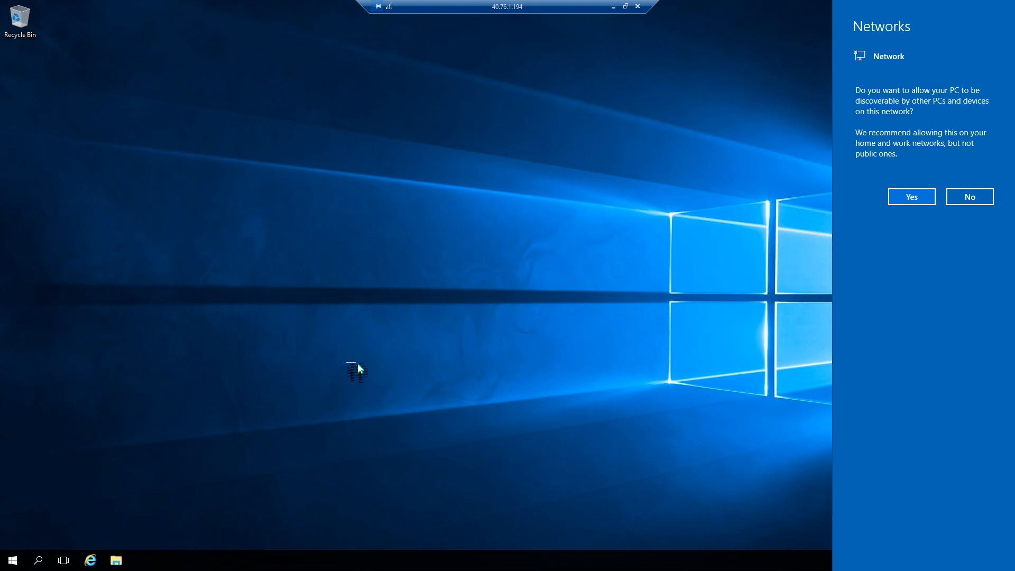
pyautogui.click(988, 201)
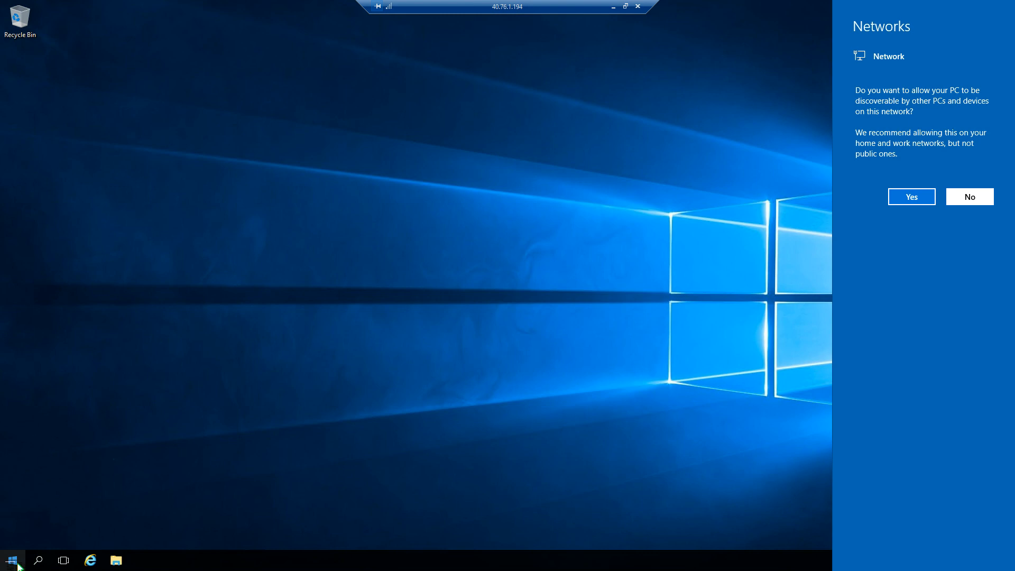
pyautogui.click(24, 561)
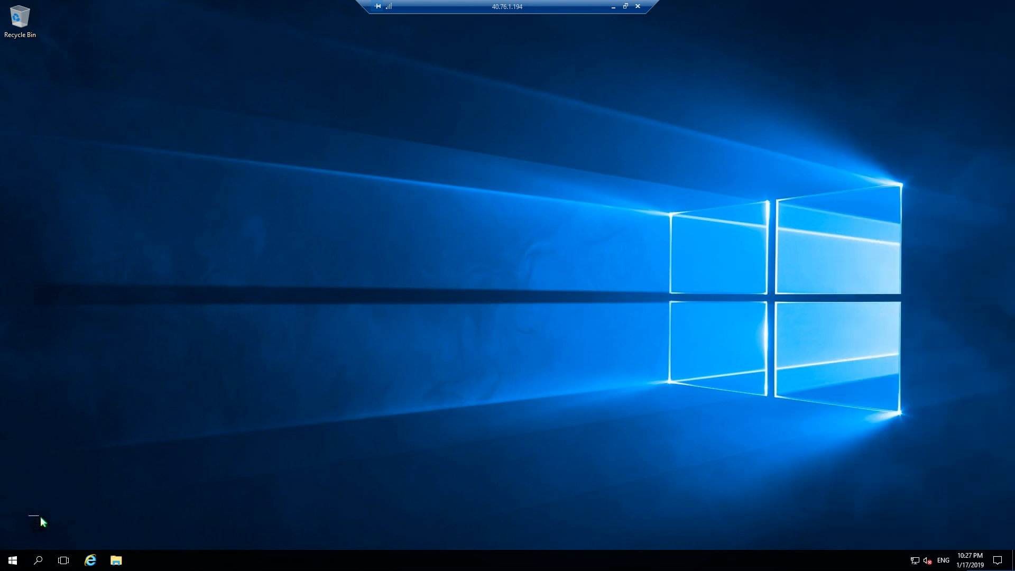
# Launch Server Manager from the remote server's Start menu and let its dashboard load
pyautogui.click(21, 560)
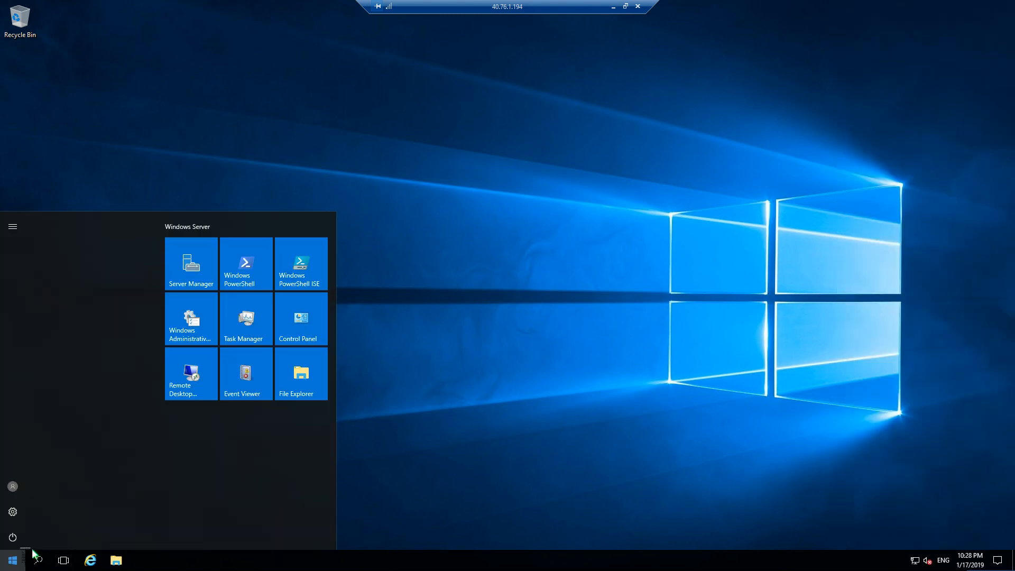
pyautogui.click(200, 276)
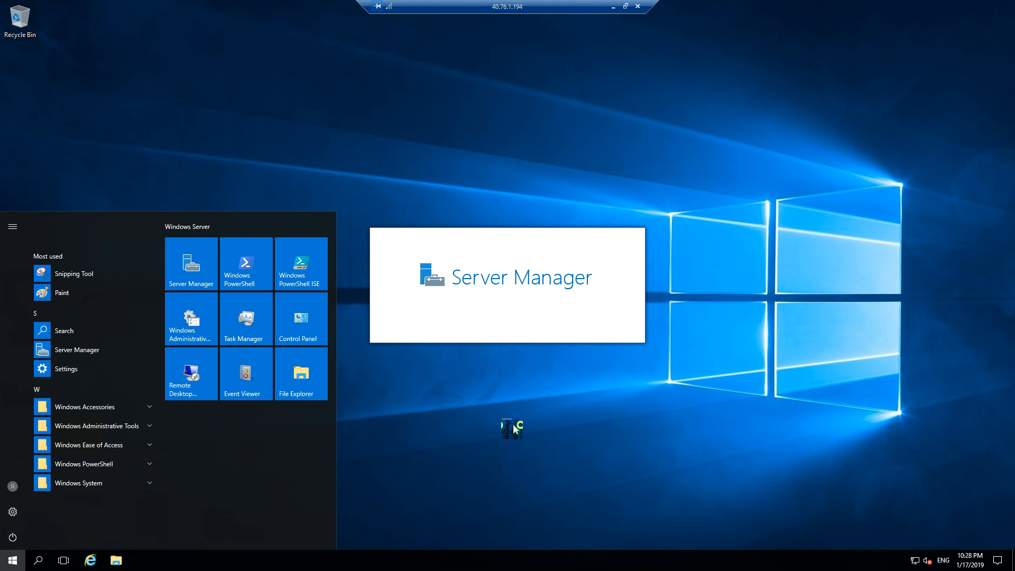
pyautogui.click(501, 444)
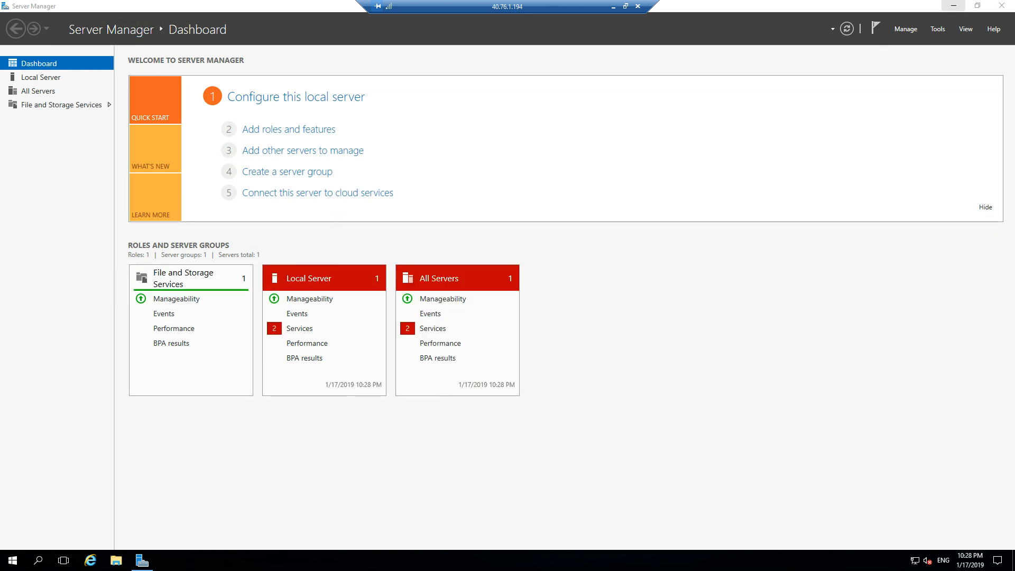
# Minimize Server Manager and disconnect the Remote Desktop session from the Start power options
pyautogui.click(953, 5)
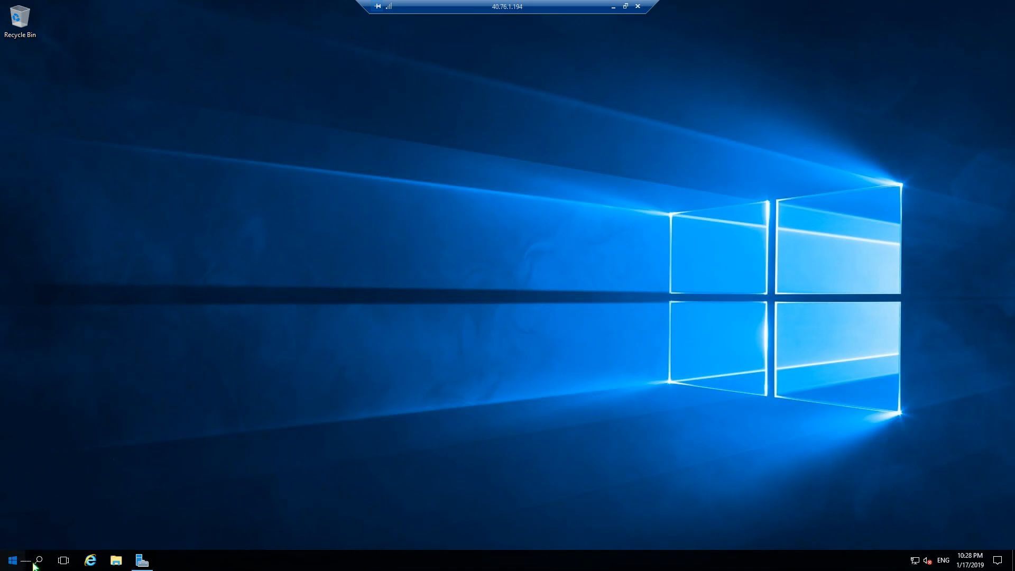
pyautogui.click(13, 561)
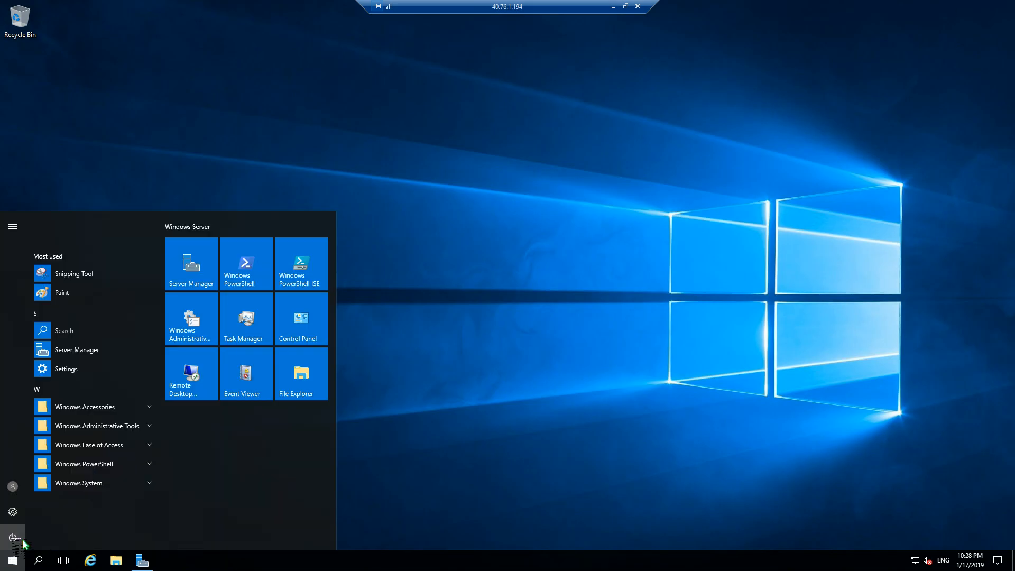
pyautogui.click(21, 540)
pyautogui.click(46, 472)
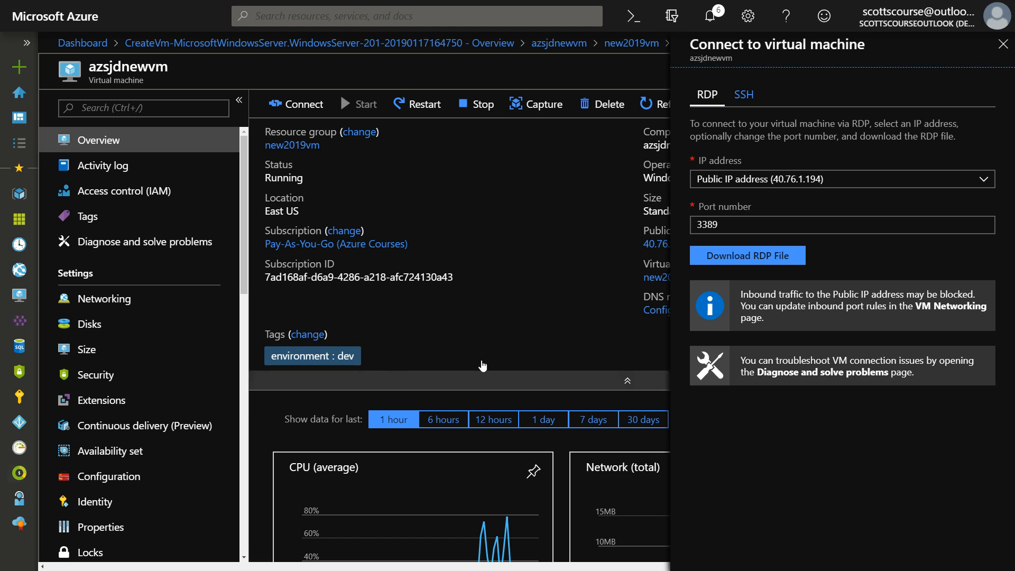
# Close the azsjdnewvm connection pane and open its new2019vm resource group from the Overview
pyautogui.click(1003, 44)
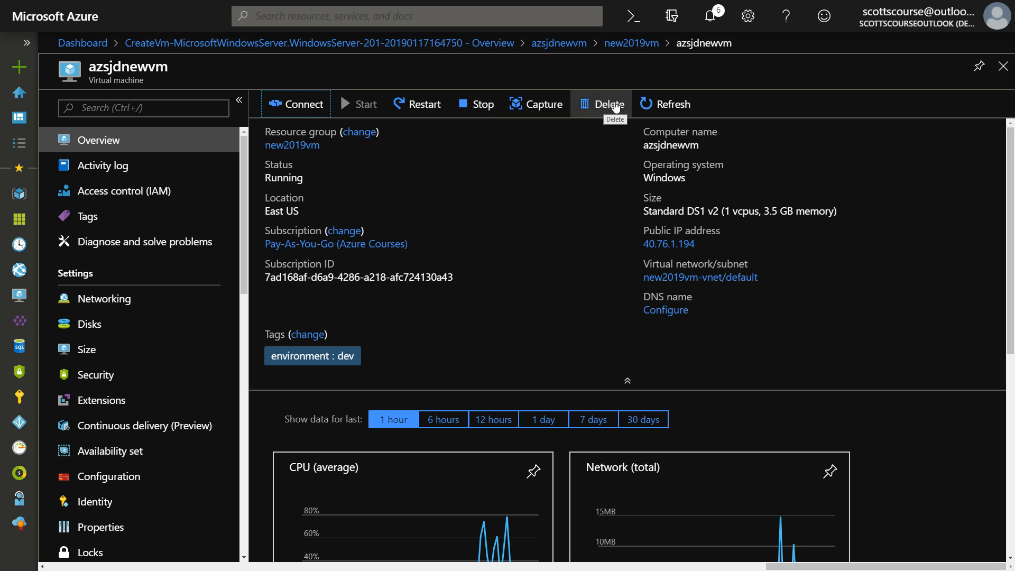
pyautogui.click(564, 46)
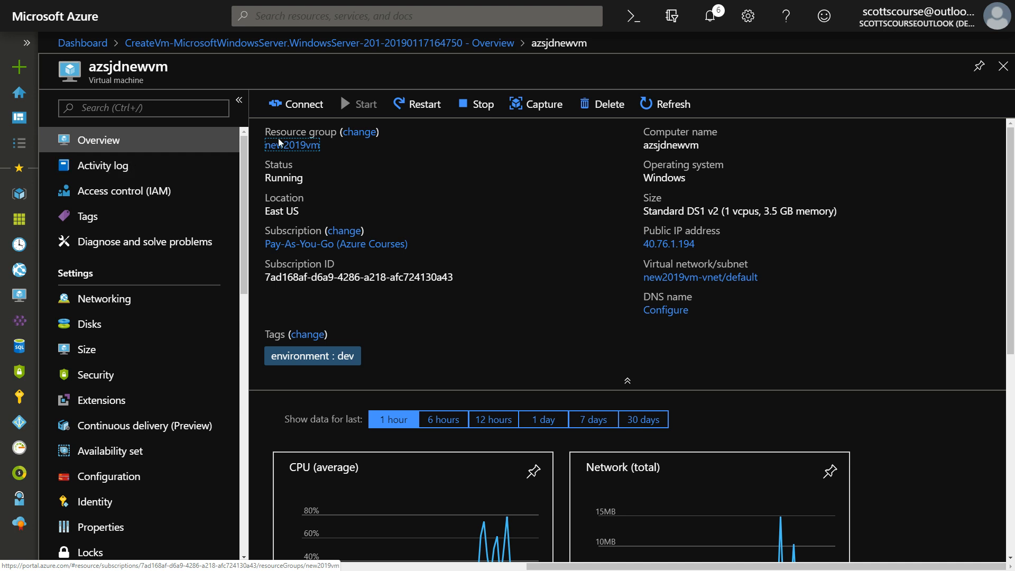
pyautogui.click(317, 146)
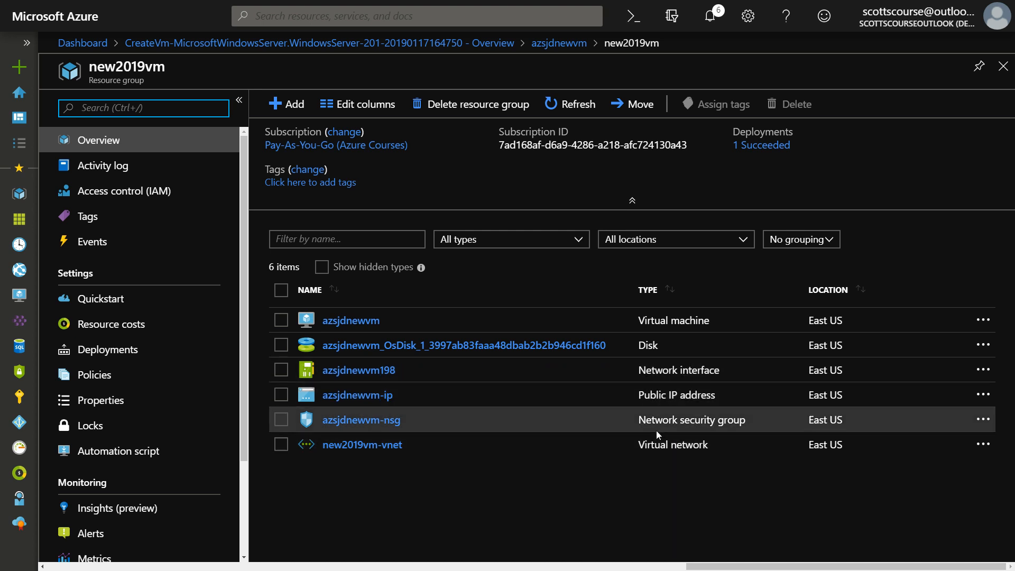
# Tick the NAME header checkbox to select all six new2019vm resources
pyautogui.click(287, 293)
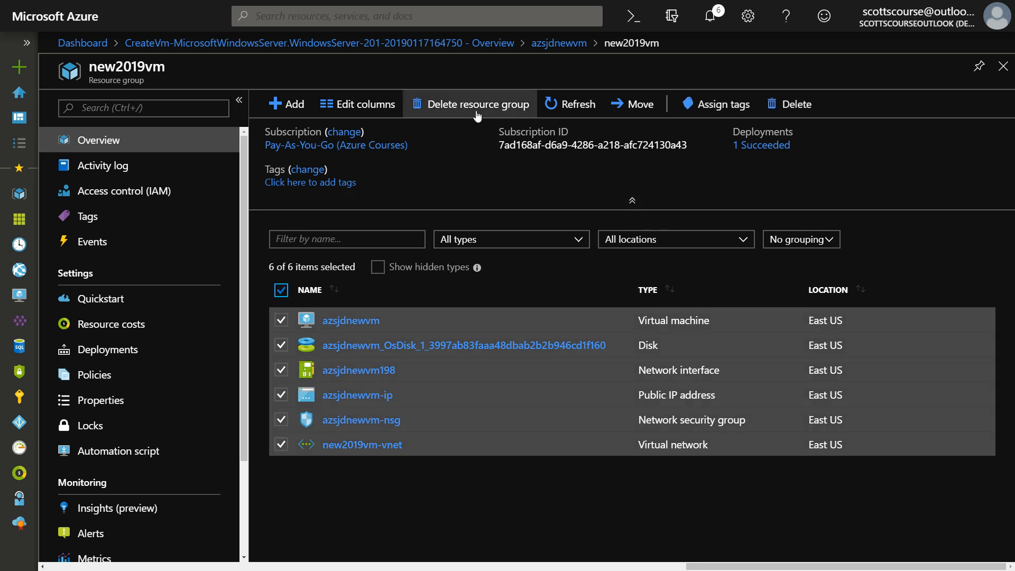